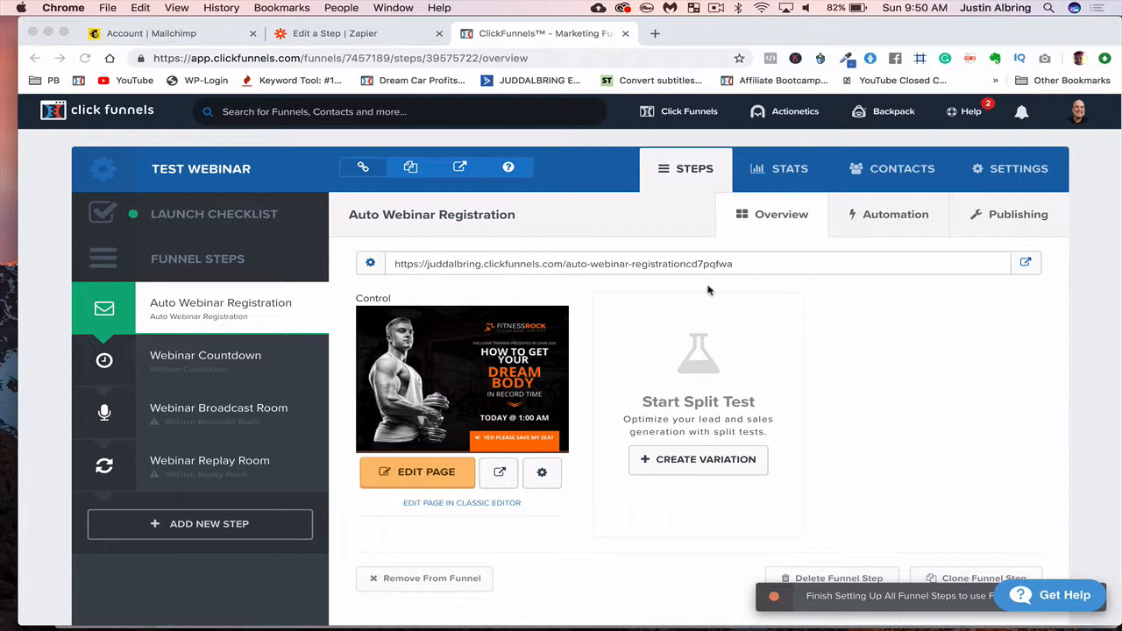
# Open the API integrations page in the ClickFunnels account settings.
pyautogui.click(1079, 113)
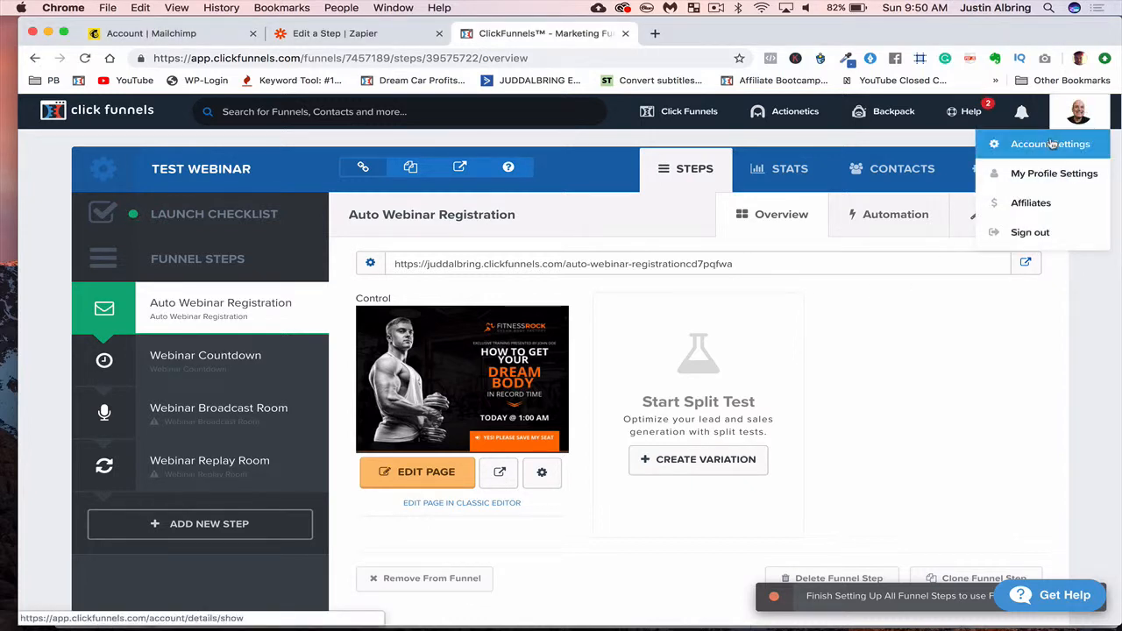
pyautogui.click(1052, 143)
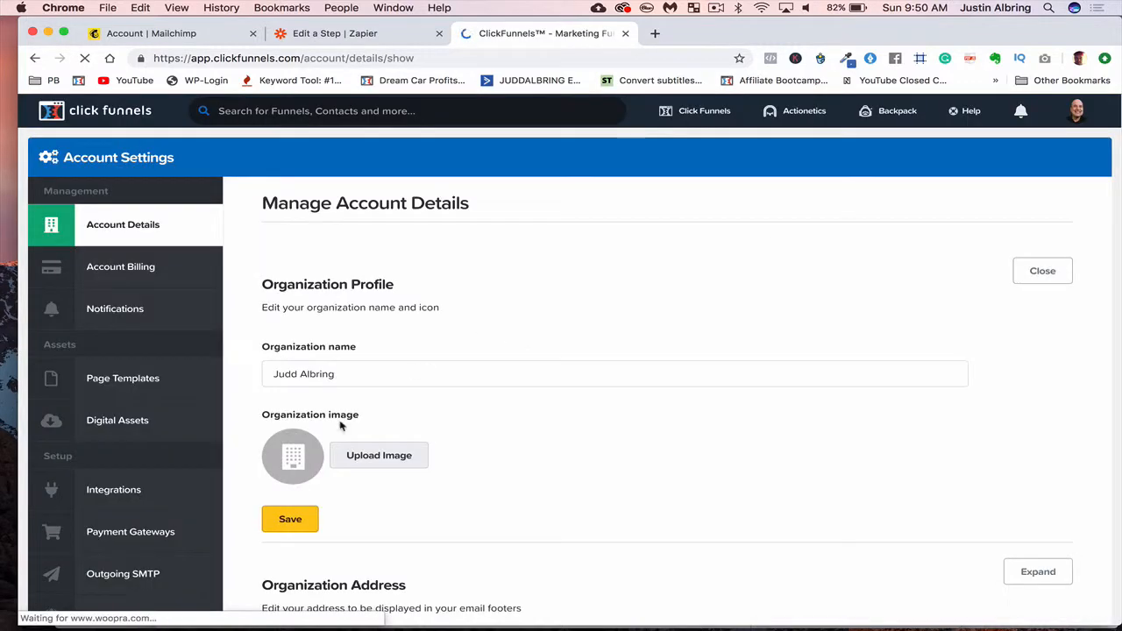
pyautogui.scroll(-1, 173, 513)
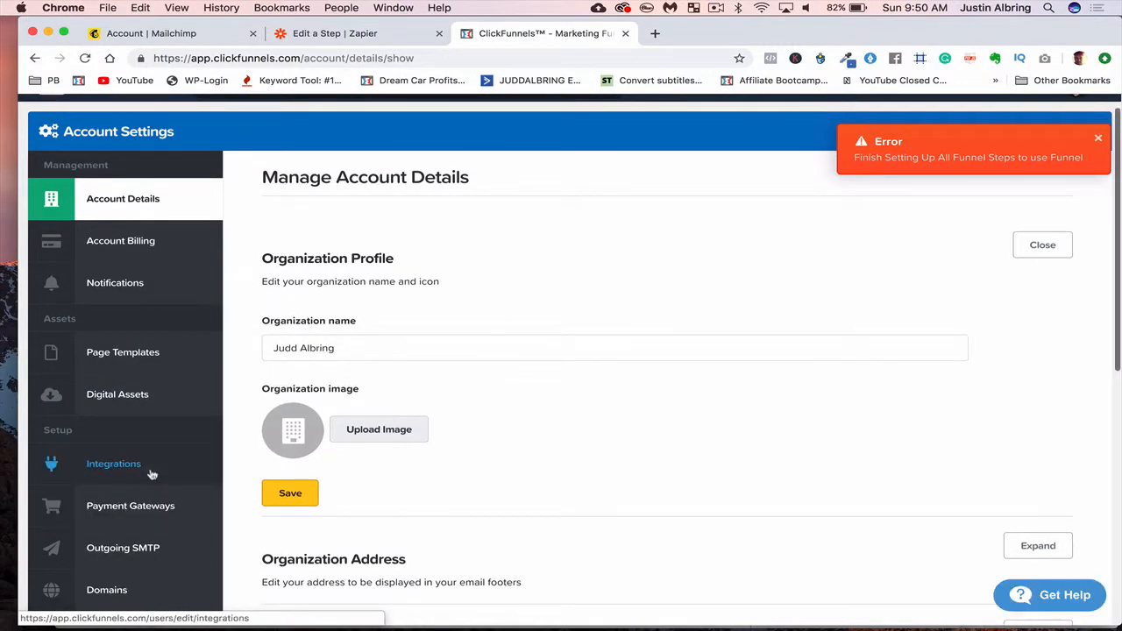
pyautogui.click(150, 474)
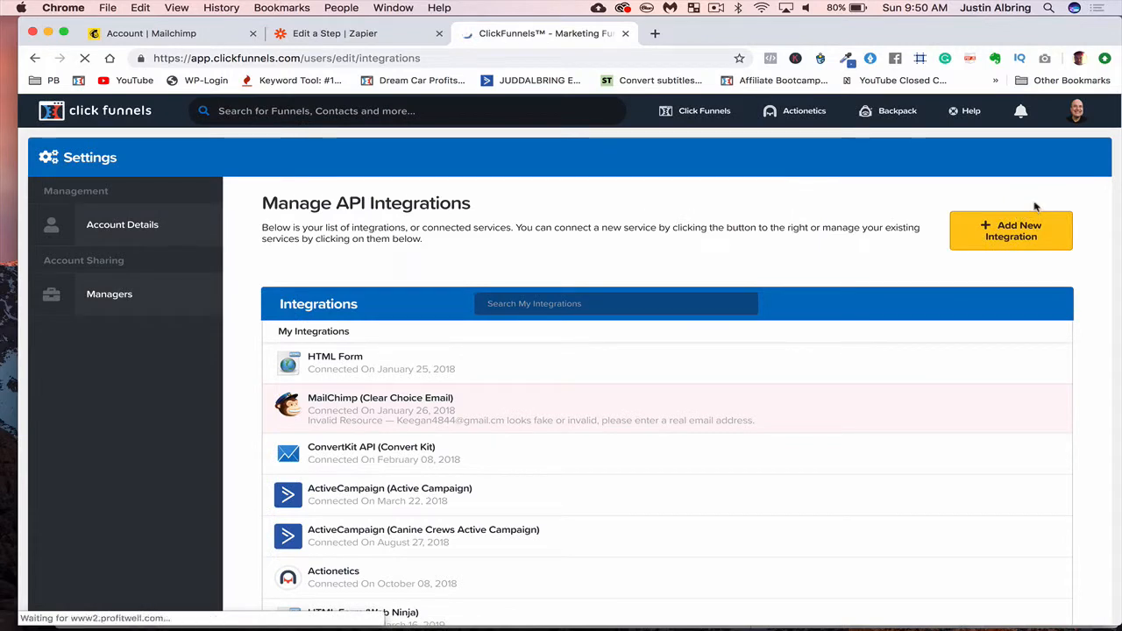
# Start adding a new MailChimp integration and go through its nickname and API key fields without filling them in.
pyautogui.click(1013, 233)
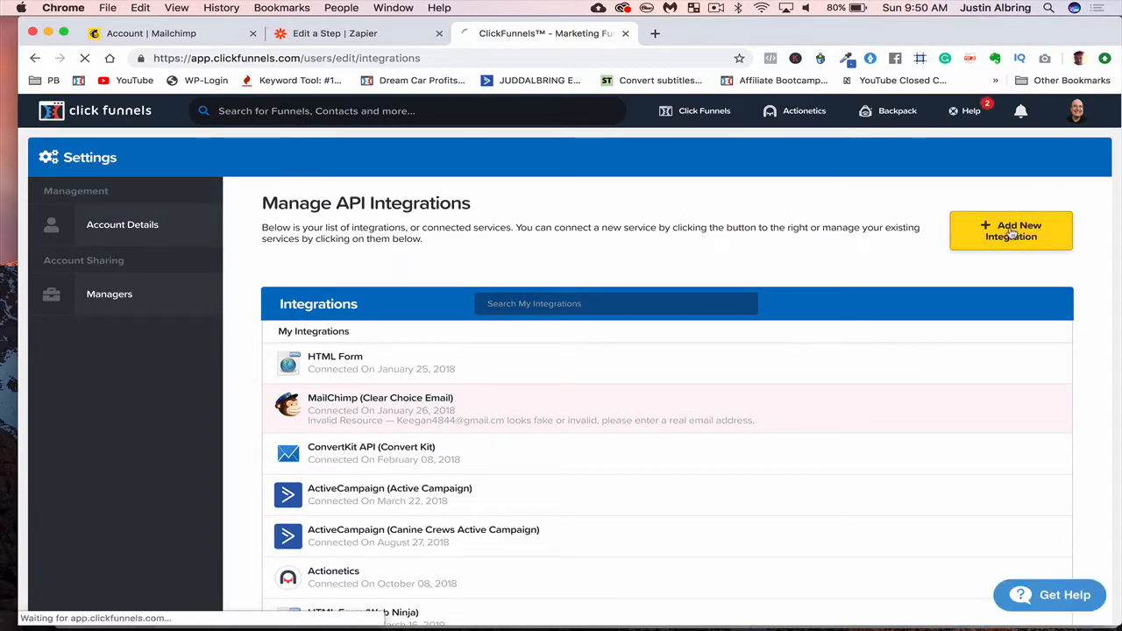
pyautogui.scroll(-5, 693, 363)
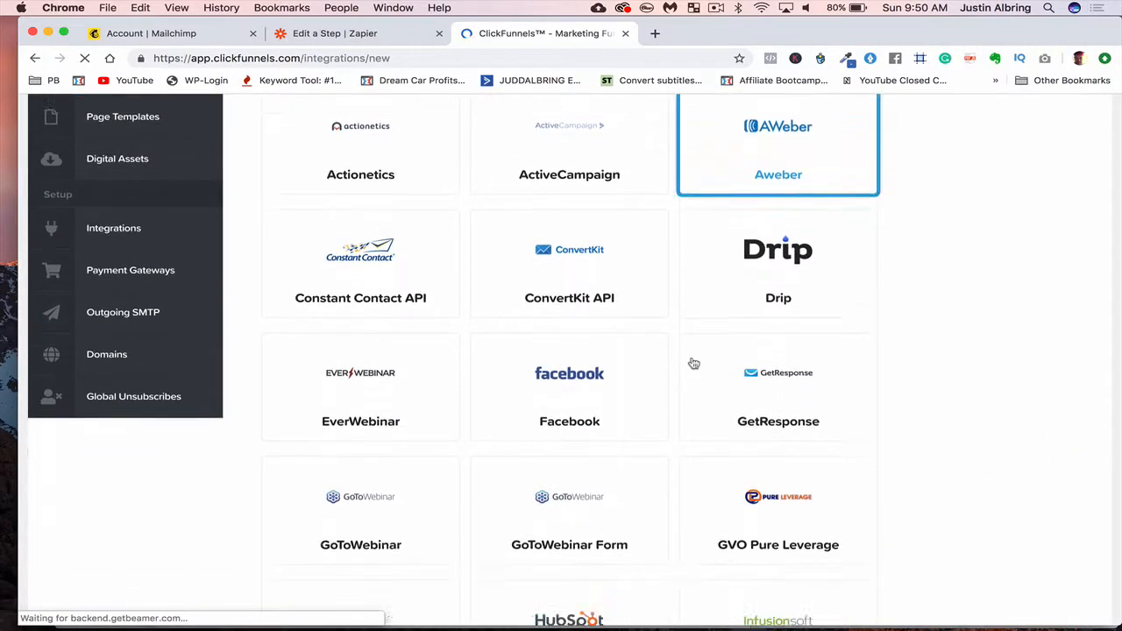
pyautogui.scroll(-10, 692, 363)
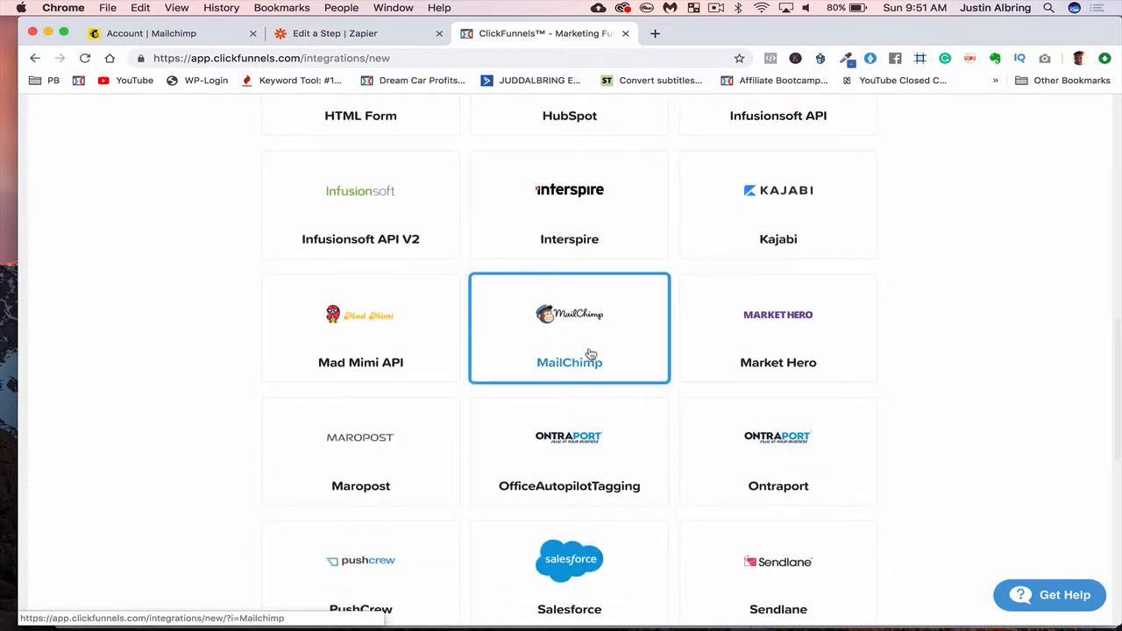
pyautogui.click(591, 354)
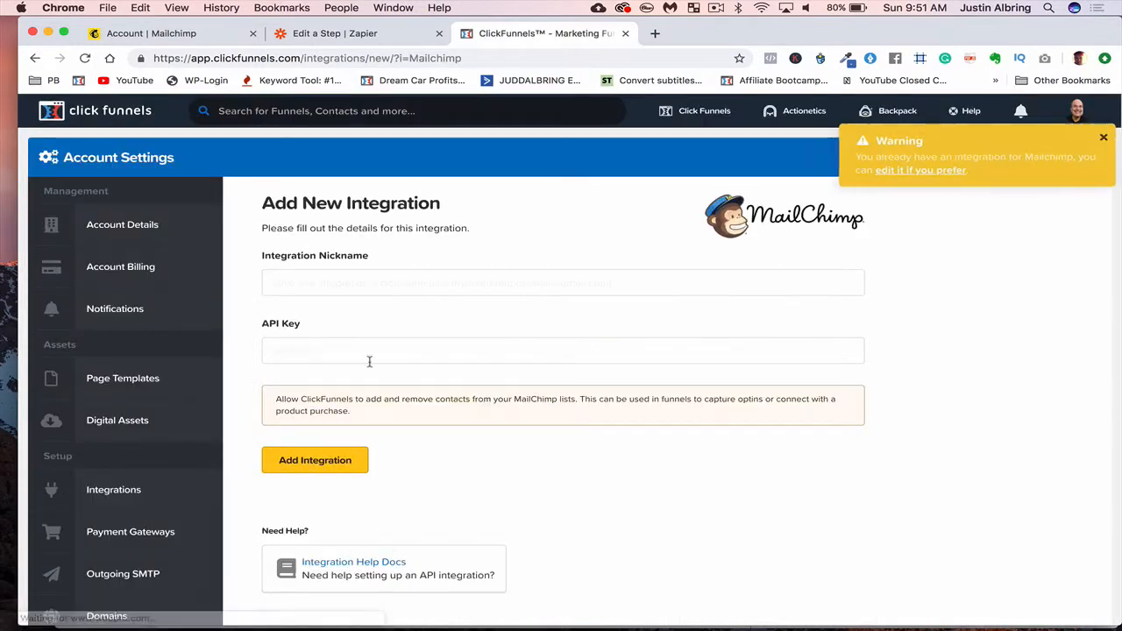
pyautogui.click(369, 353)
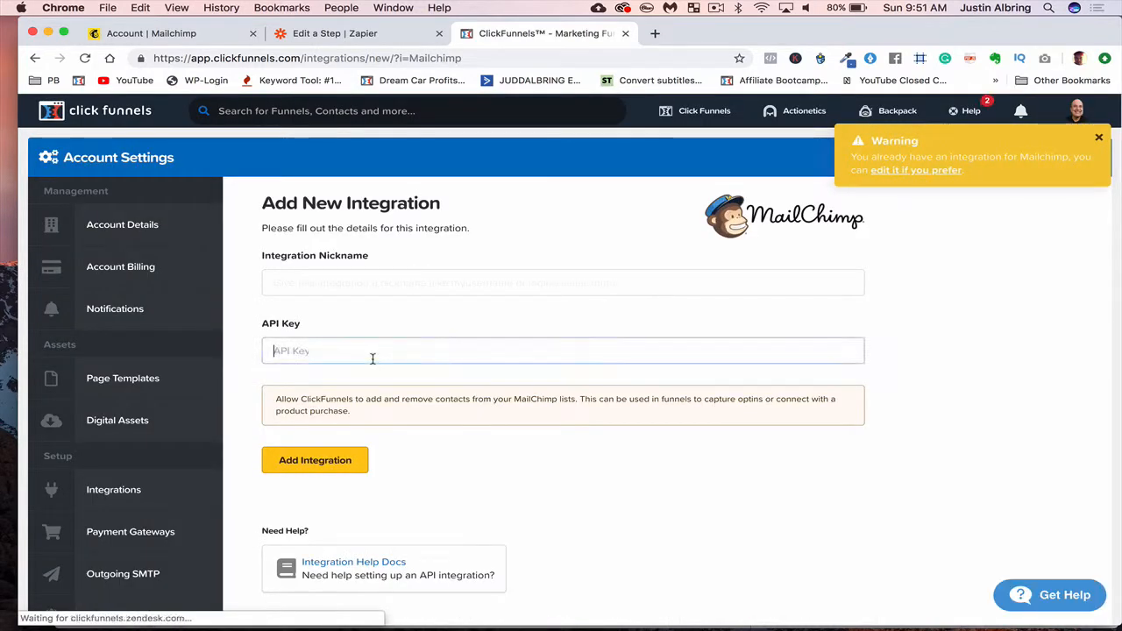
pyautogui.click(303, 274)
pyautogui.click(283, 351)
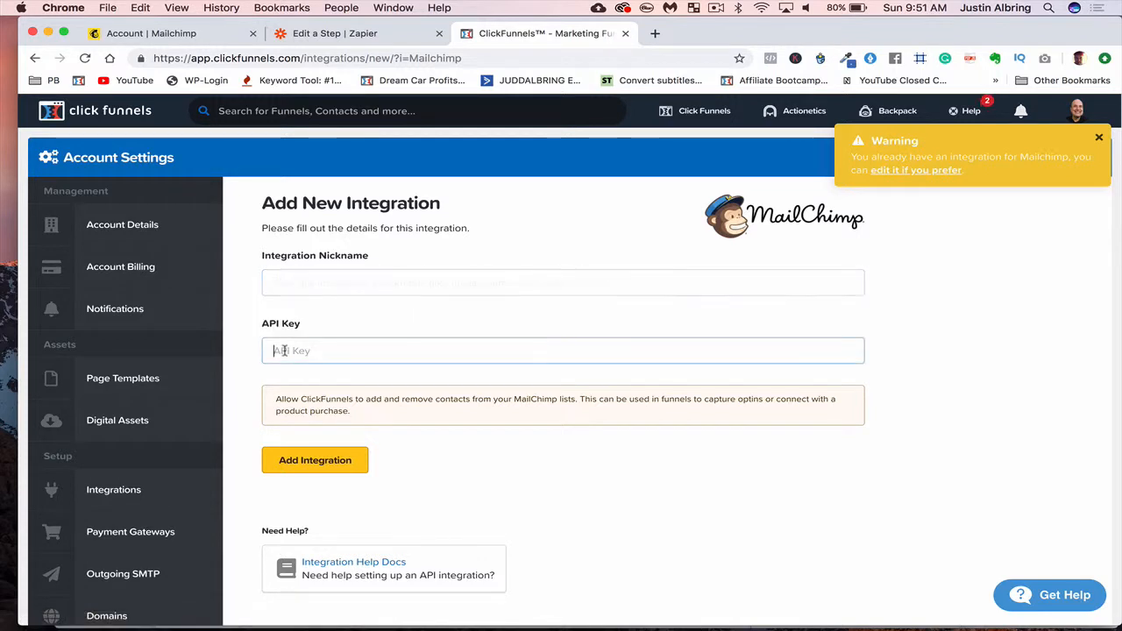
# Switch to Mailchimp and locate the API keys option among the account extras.
pyautogui.click(203, 33)
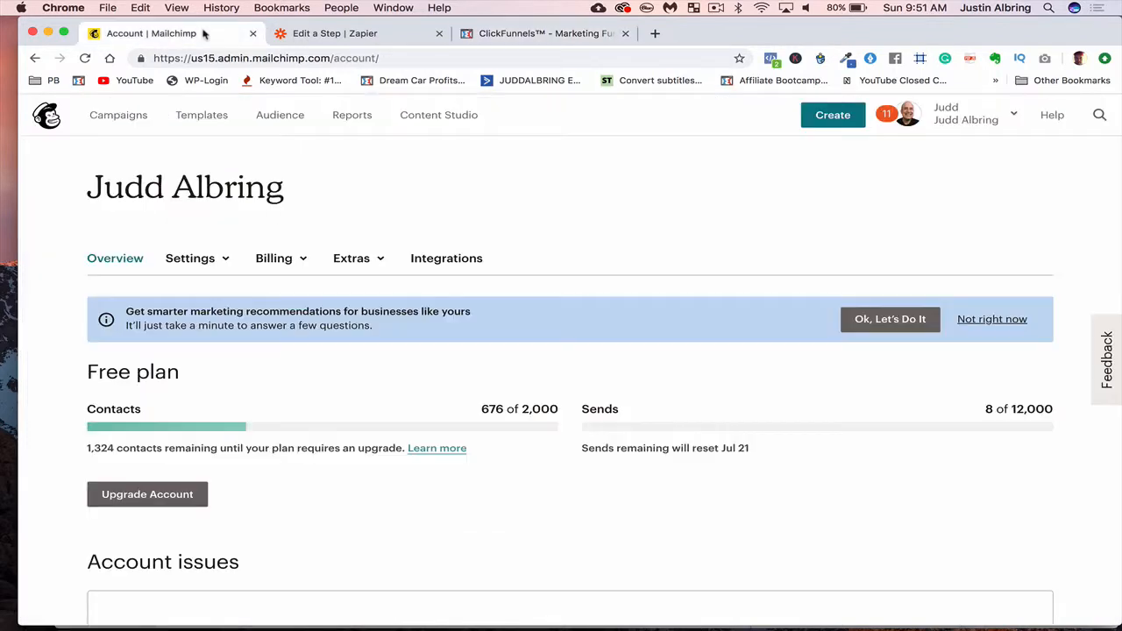
pyautogui.click(353, 258)
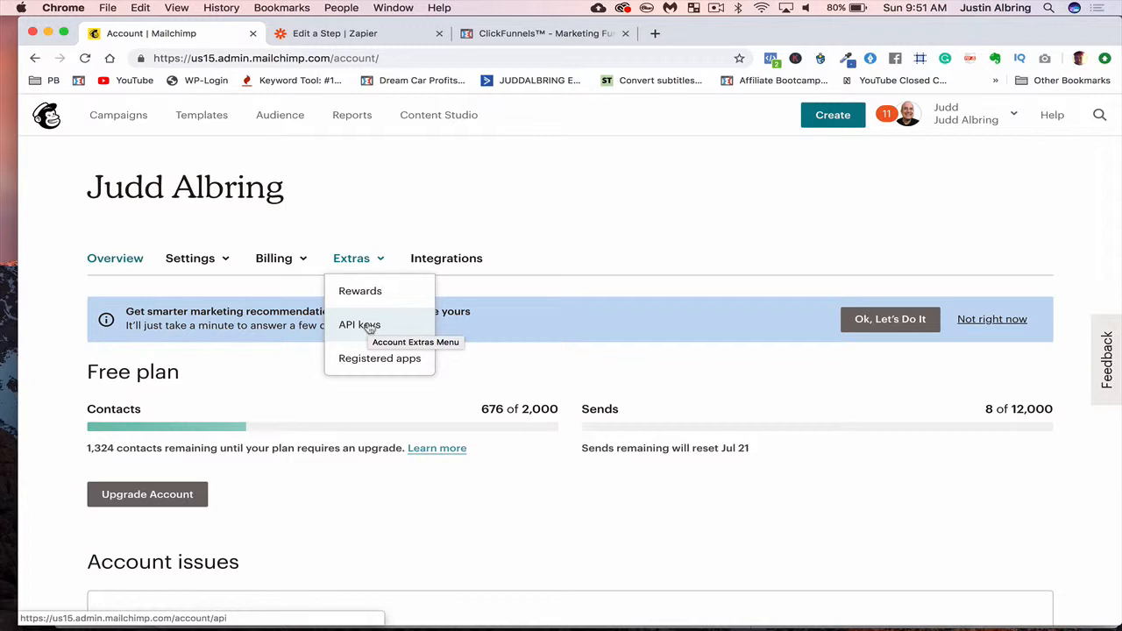
# Return to ClickFunnels and review the existing MailChimp entry in the account's list of integrations.
pyautogui.click(544, 33)
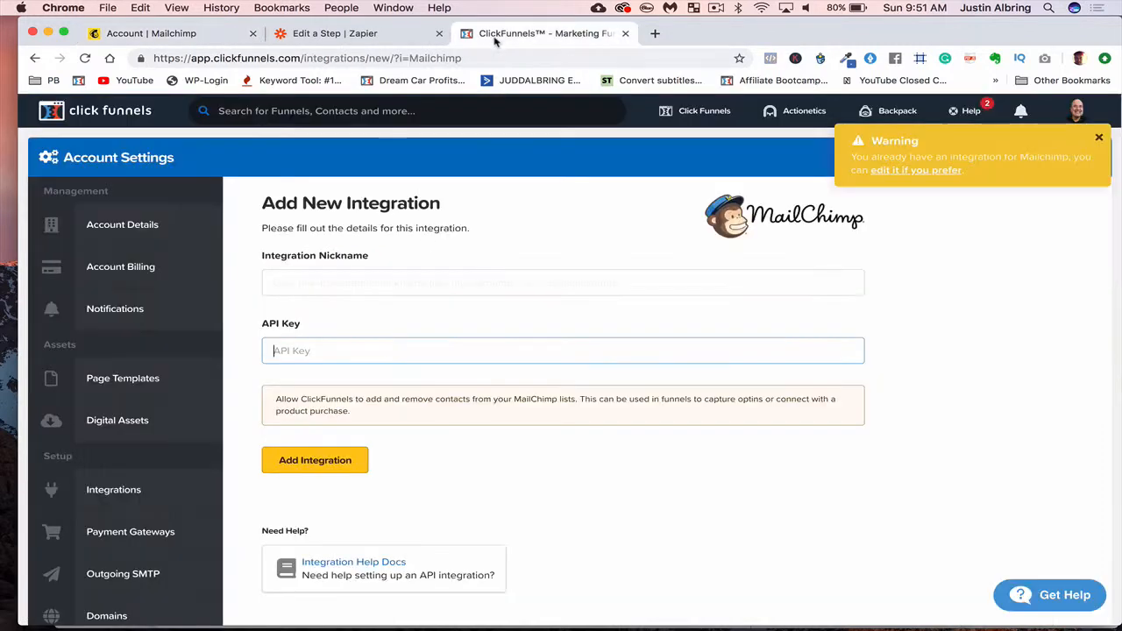
pyautogui.scroll(-3, 424, 350)
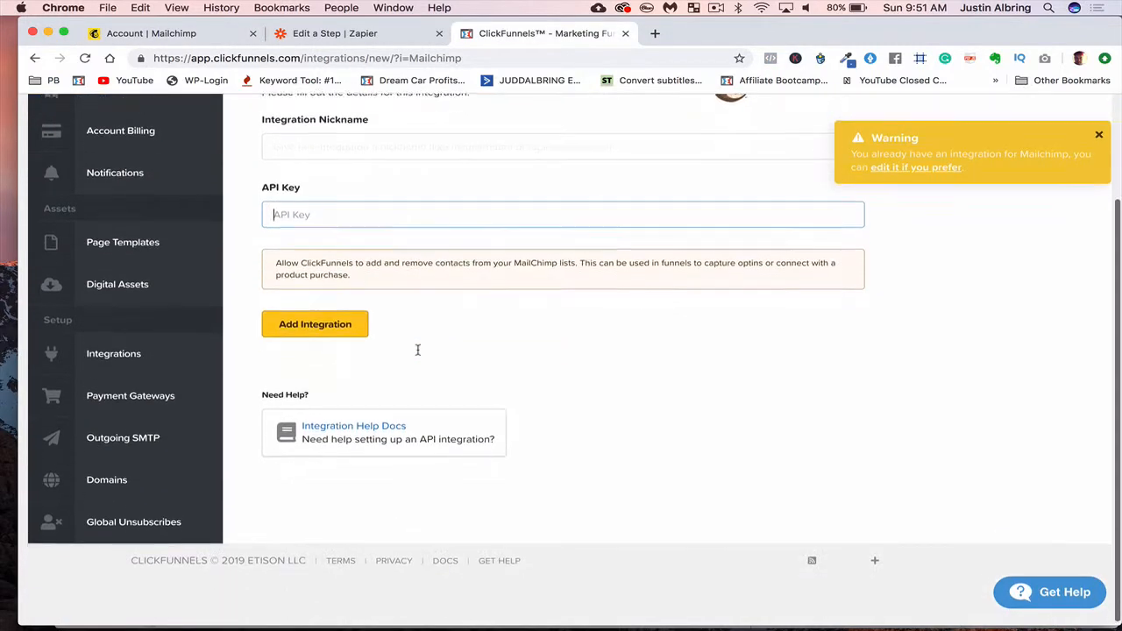
pyautogui.click(100, 353)
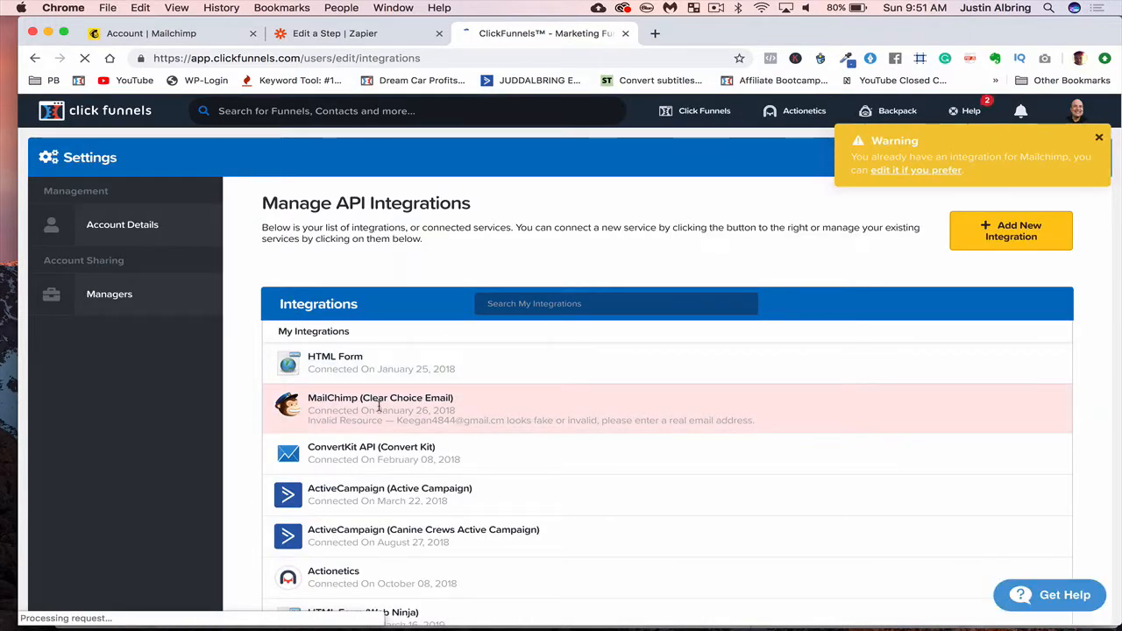
# Open the "test webinar" funnel from the list of all funnels.
pyautogui.moveTo(708, 111)
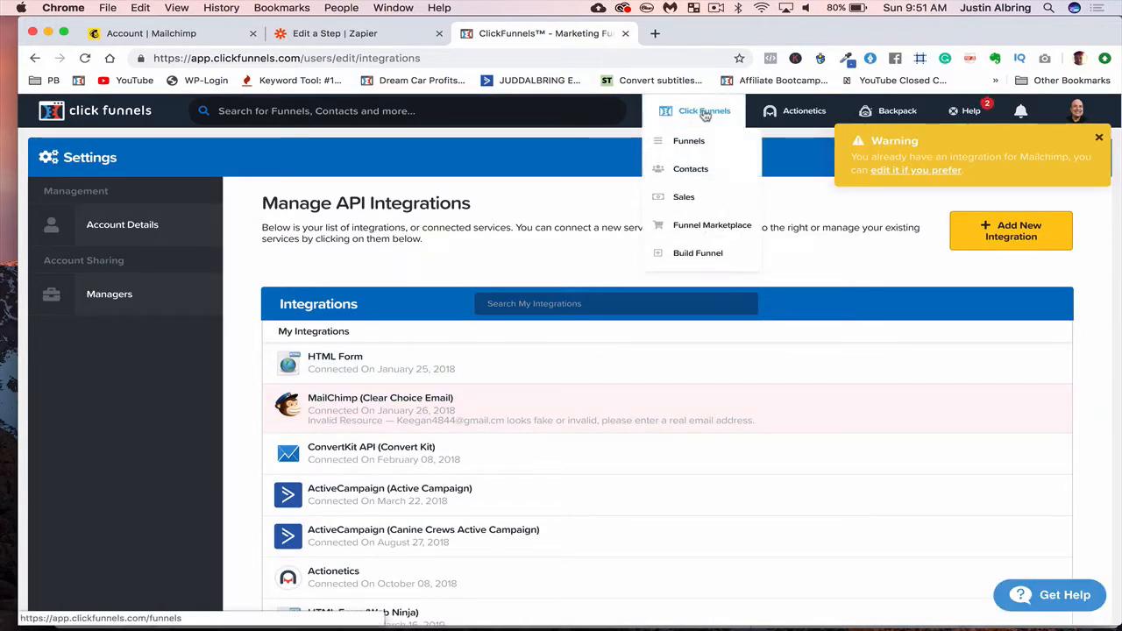
pyautogui.click(683, 145)
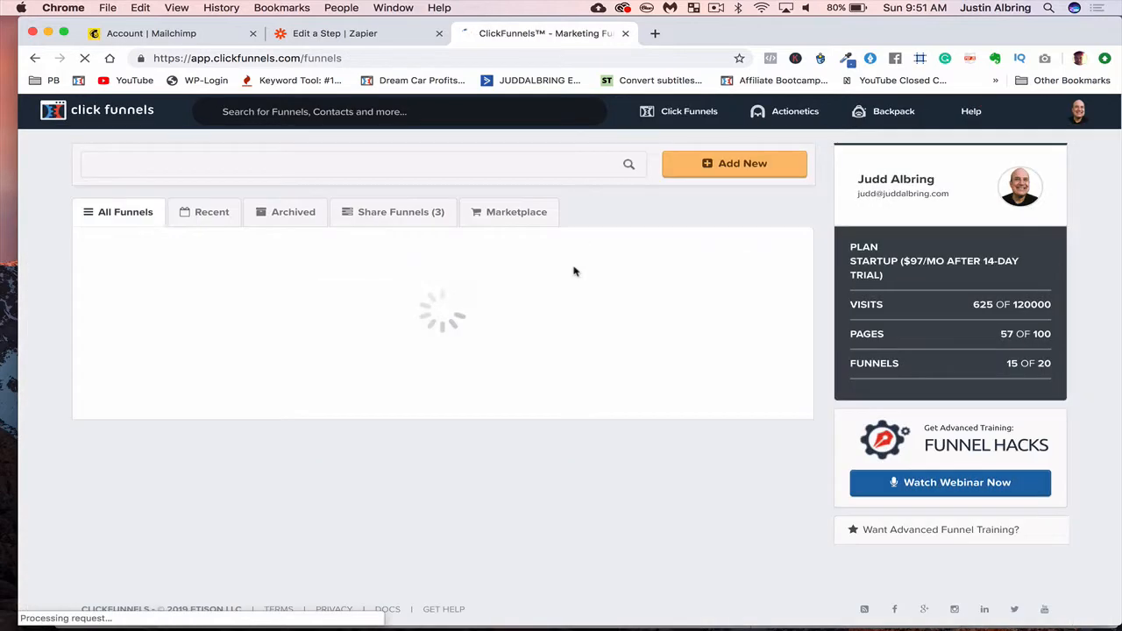
pyautogui.scroll(-5, 248, 439)
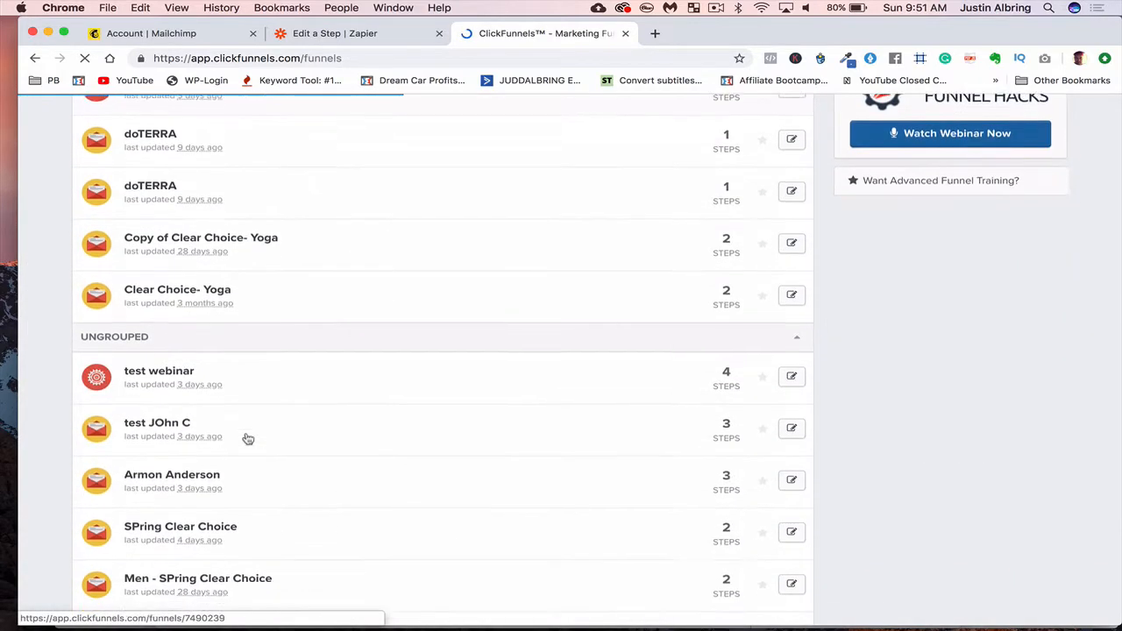
pyautogui.click(184, 359)
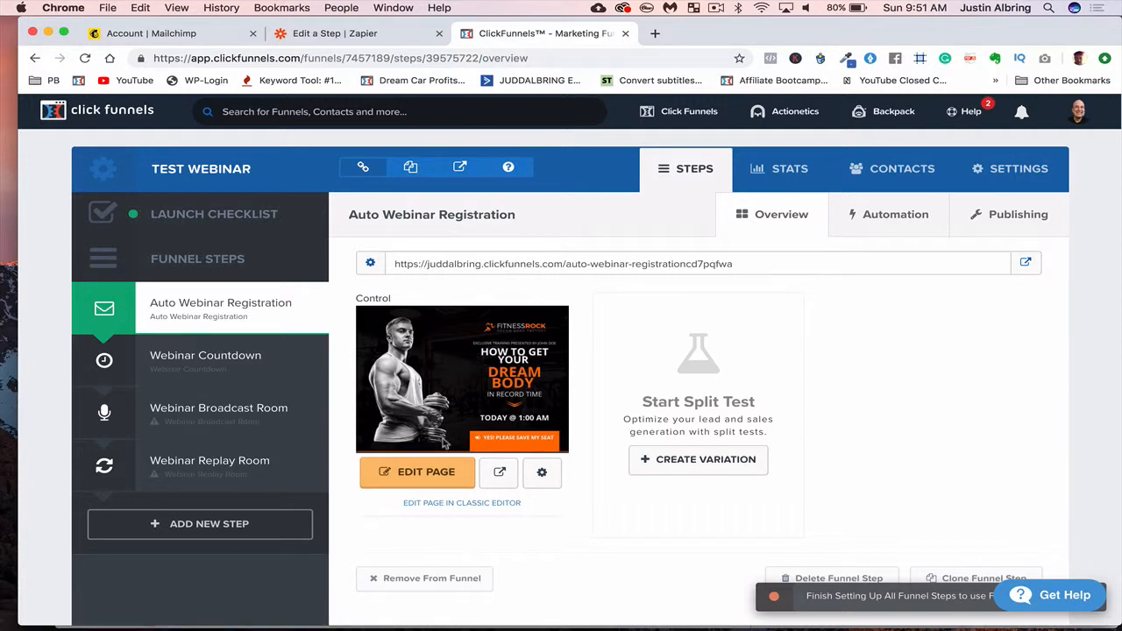
# Open the Auto Webinar Registration page in the page editor and display its registration pop-up.
pyautogui.click(424, 472)
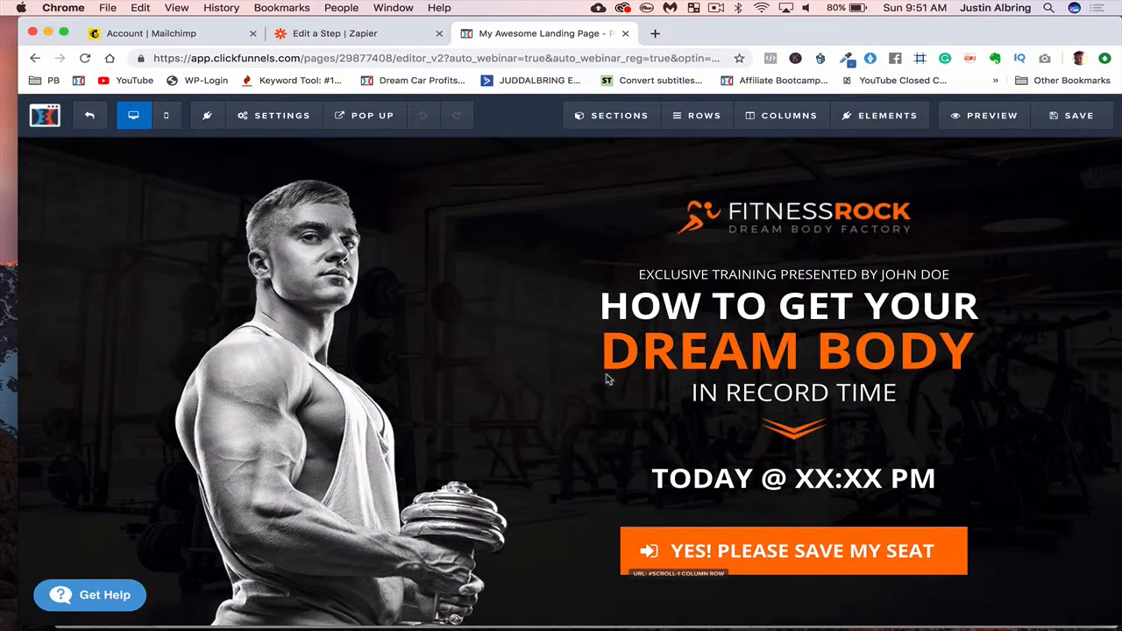
pyautogui.moveTo(368, 115)
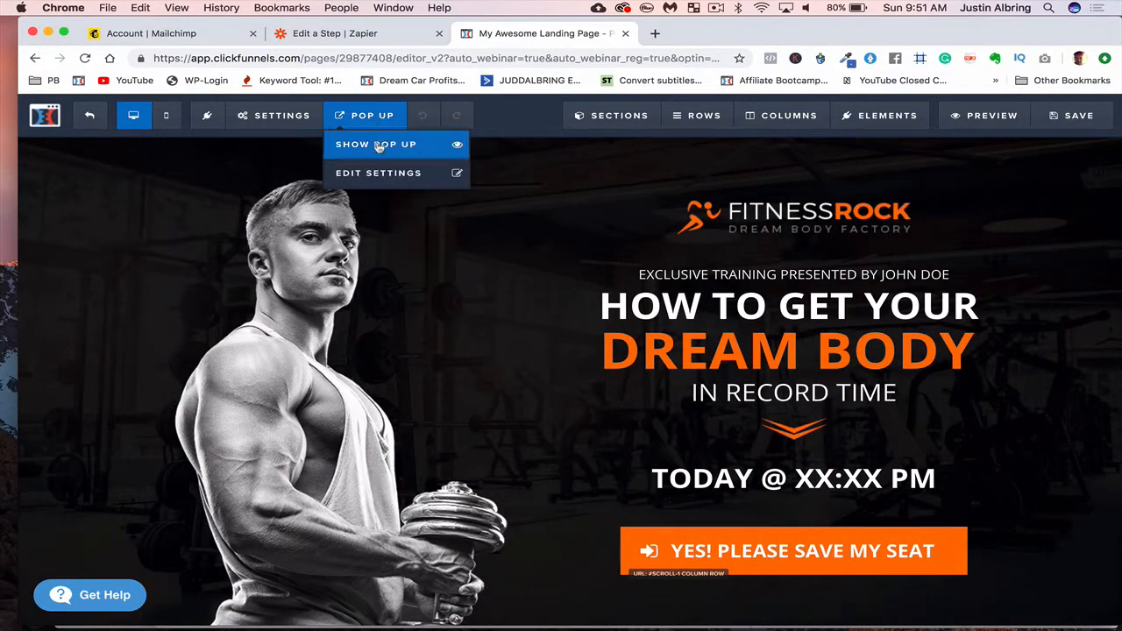
pyautogui.click(377, 146)
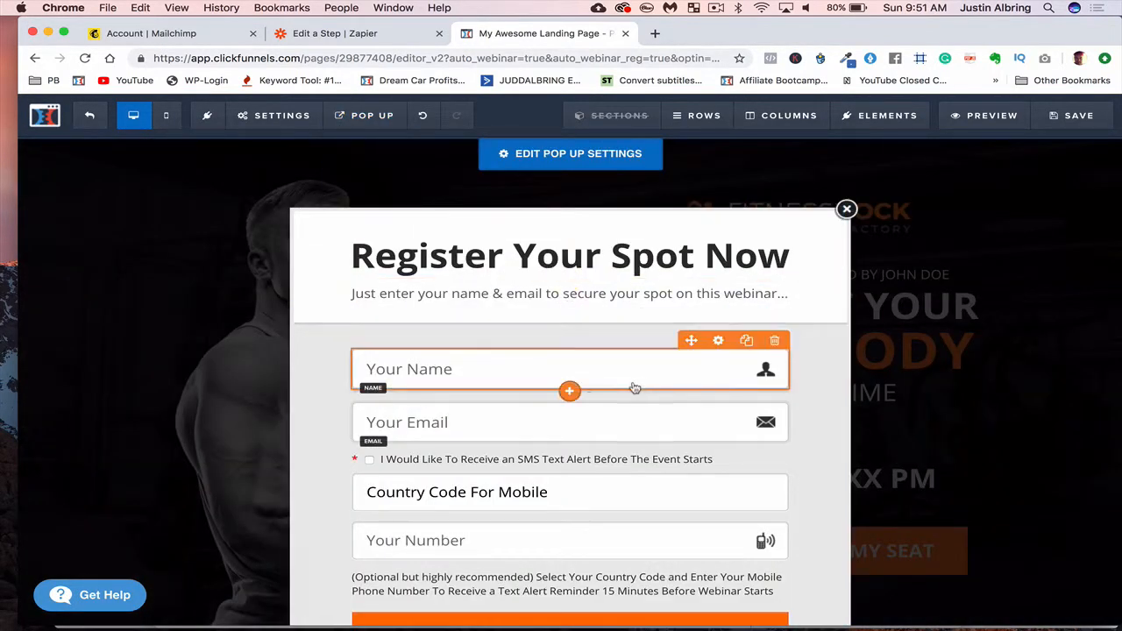
# Inspect the email field's settings in the registration pop-up and close the pop-up.
pyautogui.click(453, 436)
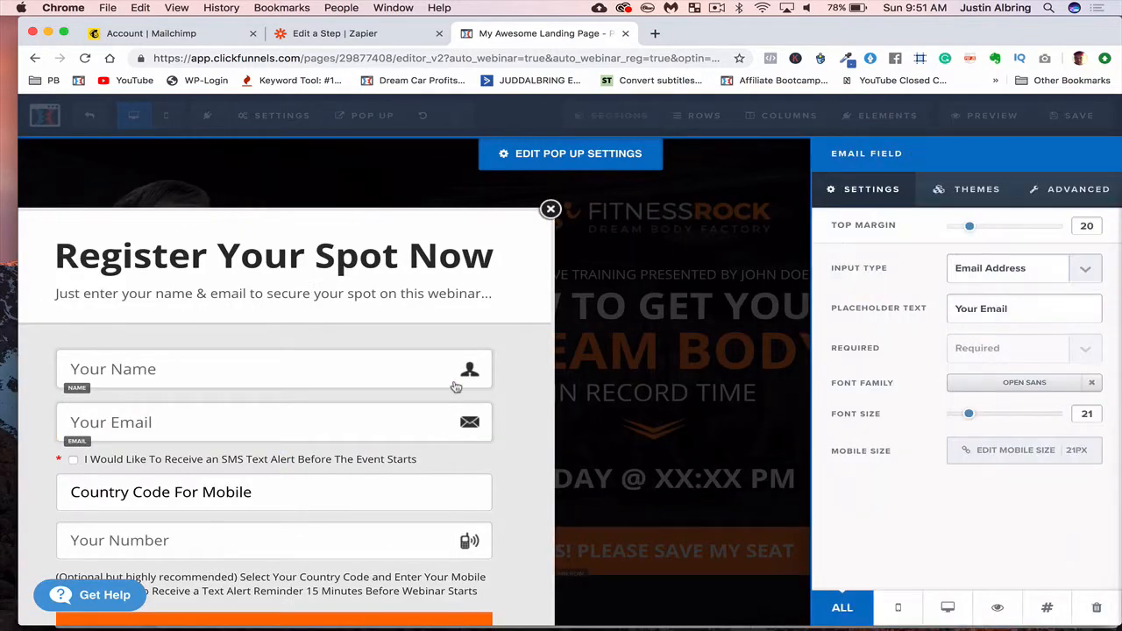
pyautogui.click(652, 415)
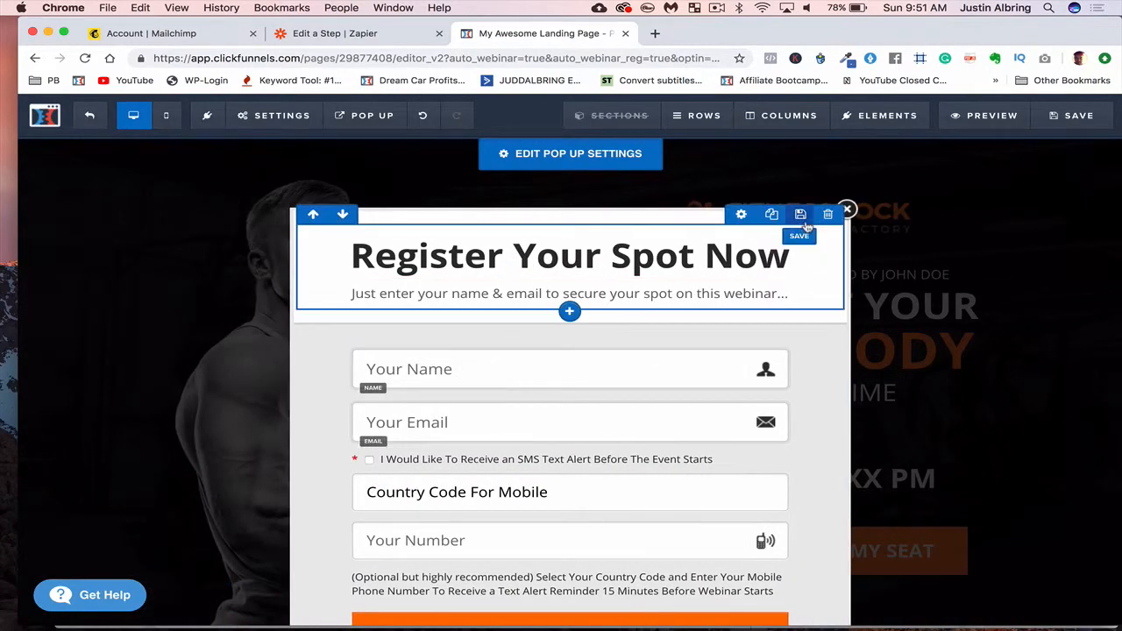
pyautogui.click(847, 211)
# Connect the page's email integration to Clear Choice Email (Mailchimp) with the Add To List action and the Clear Choice list.
pyautogui.moveTo(272, 115)
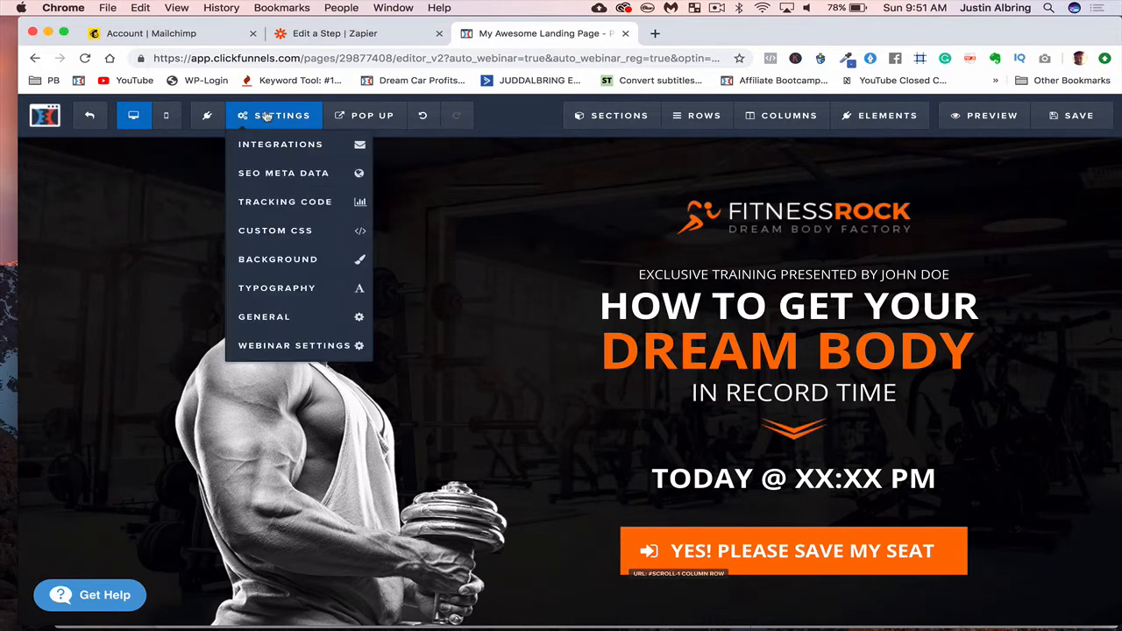
pyautogui.click(266, 144)
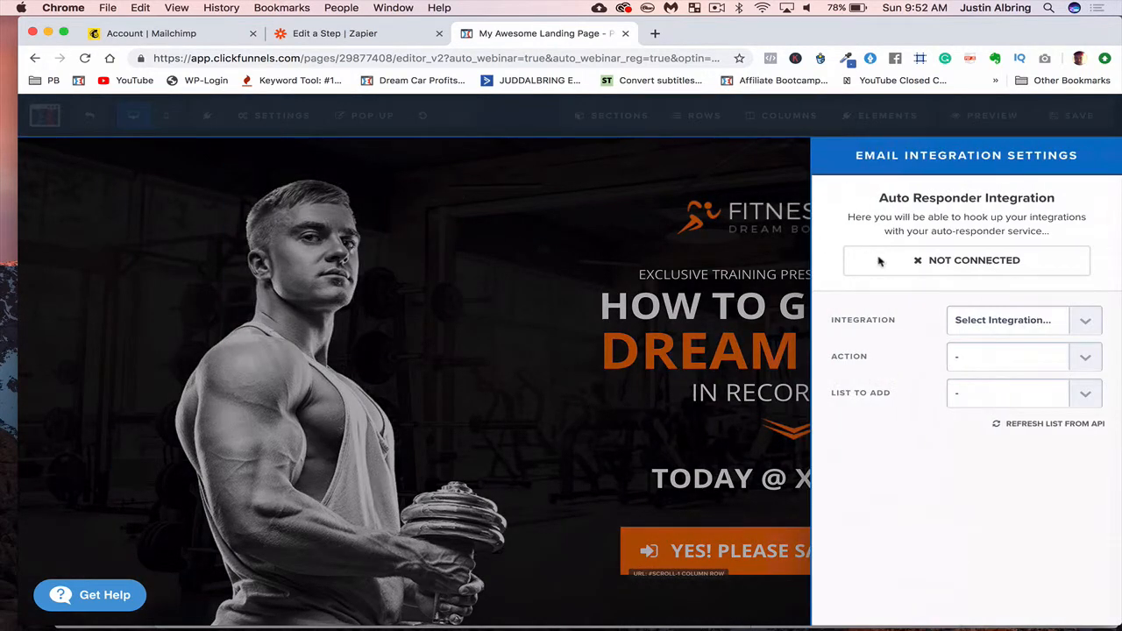
pyautogui.click(1092, 321)
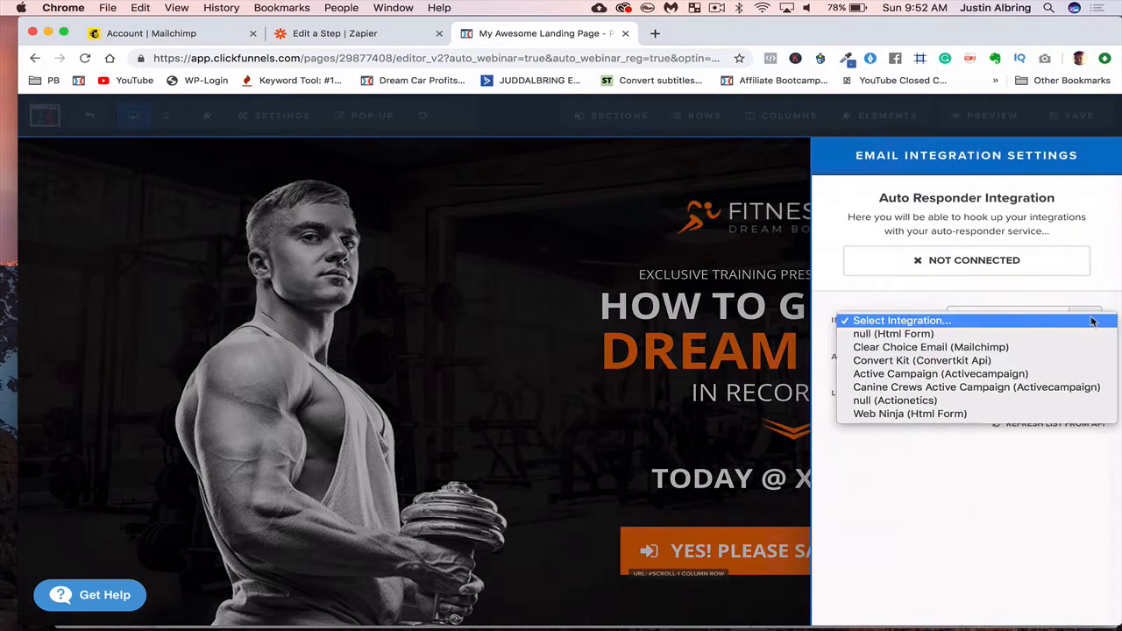
pyautogui.click(1038, 347)
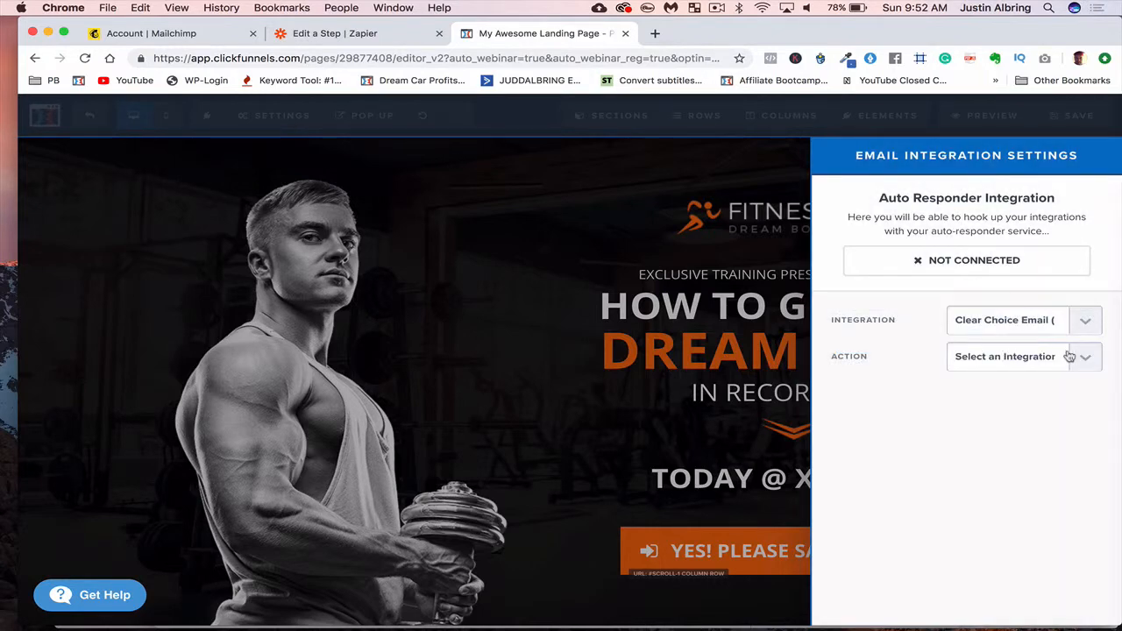
pyautogui.click(1087, 356)
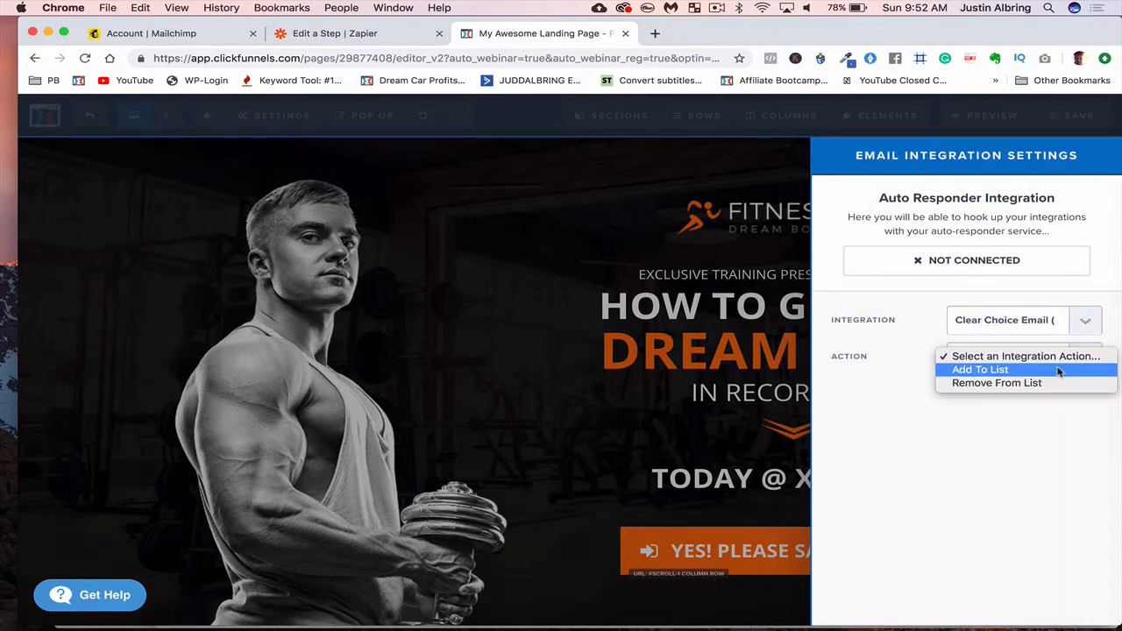
pyautogui.click(1058, 370)
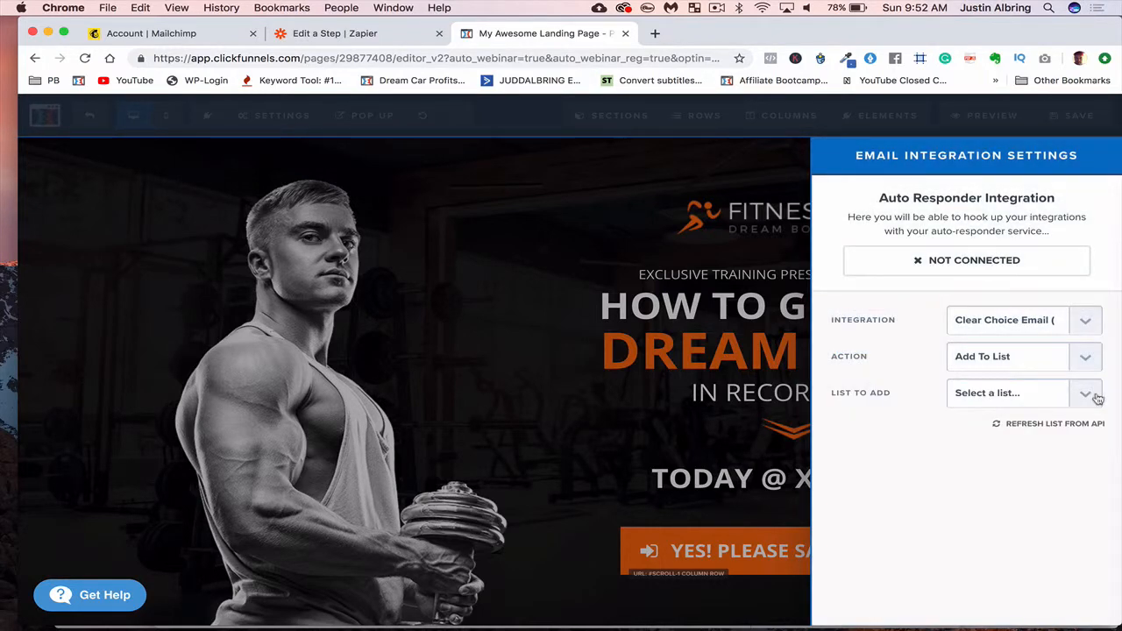
pyautogui.click(1098, 399)
pyautogui.click(1017, 420)
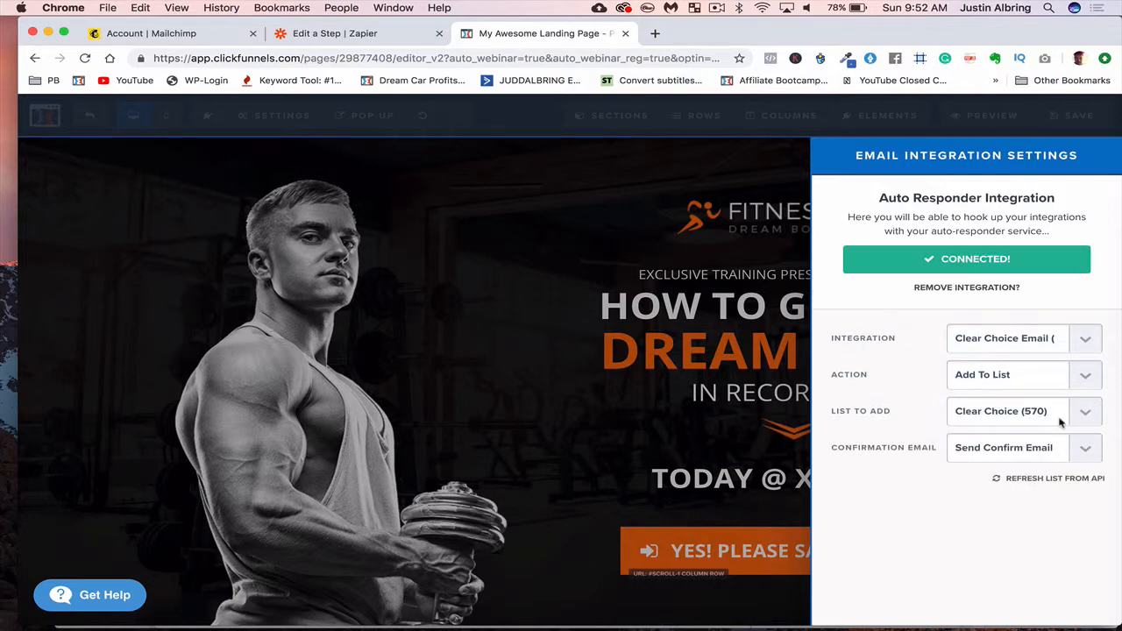
pyautogui.click(739, 256)
pyautogui.click(284, 118)
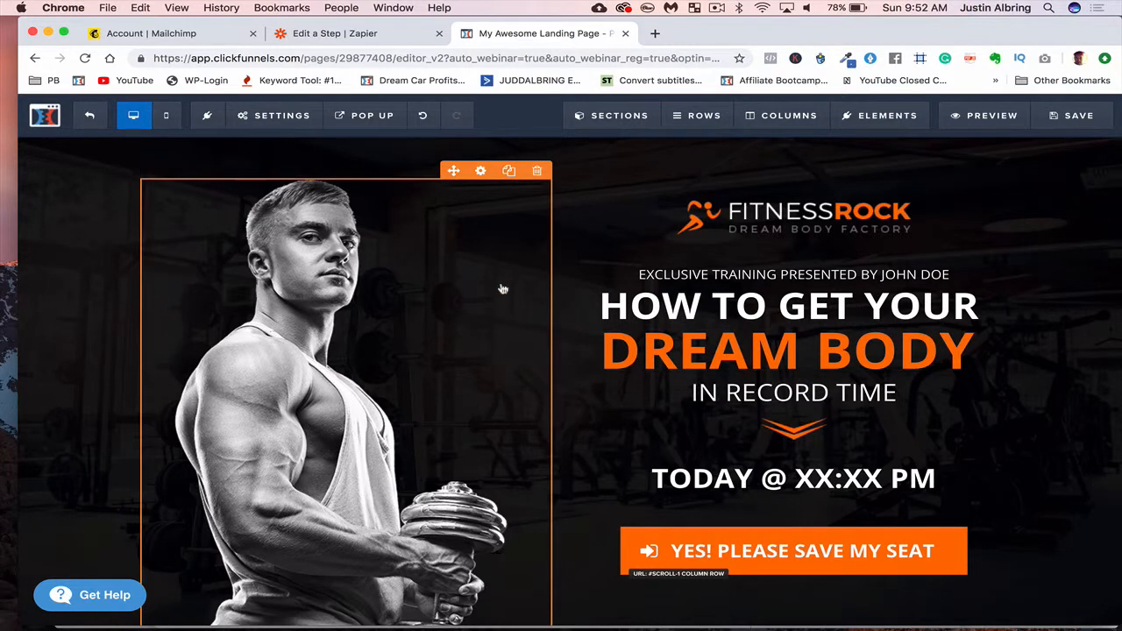
# Switch to Zapier and compare the zap linking the ClickFunnels trigger and Mailchimp search with the page editor's built-in integration.
pyautogui.click(394, 38)
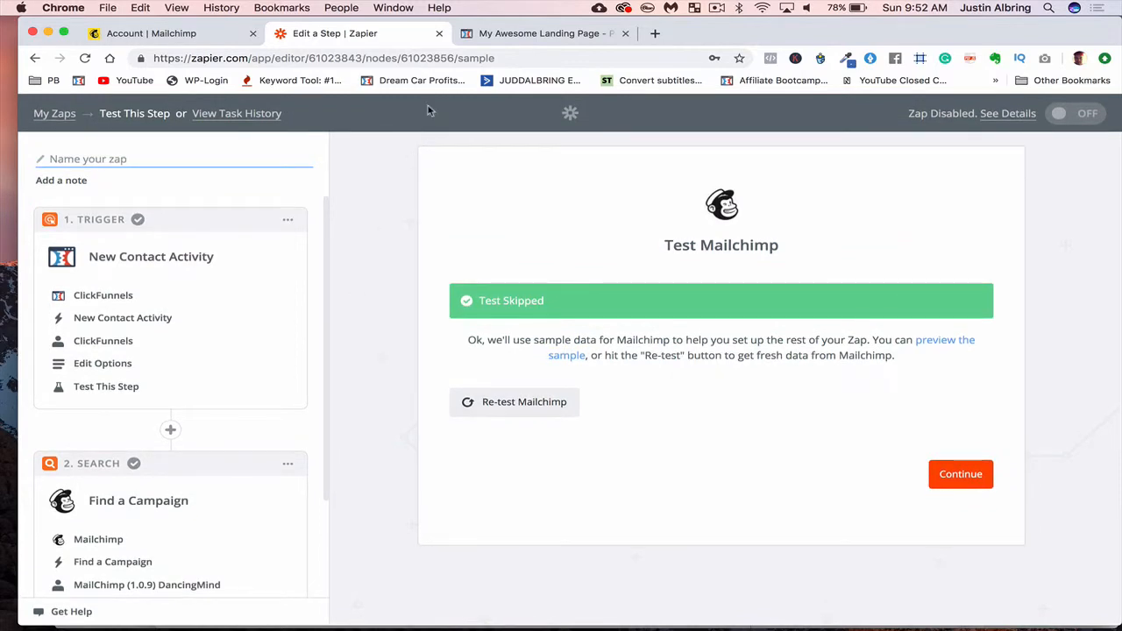
pyautogui.click(505, 35)
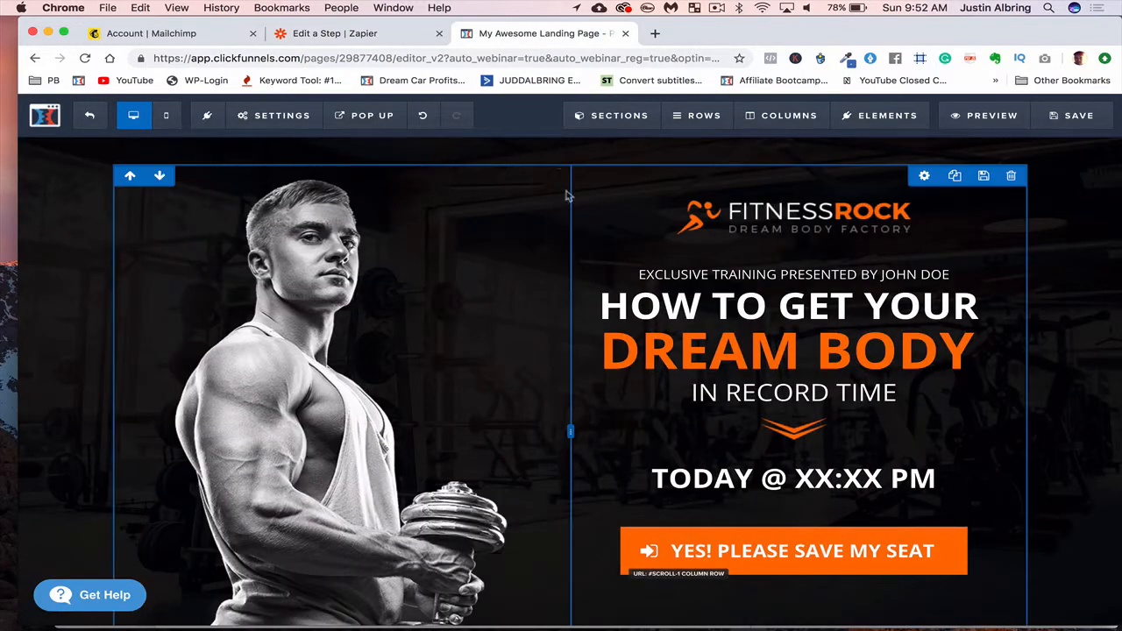
pyautogui.click(304, 119)
pyautogui.click(338, 36)
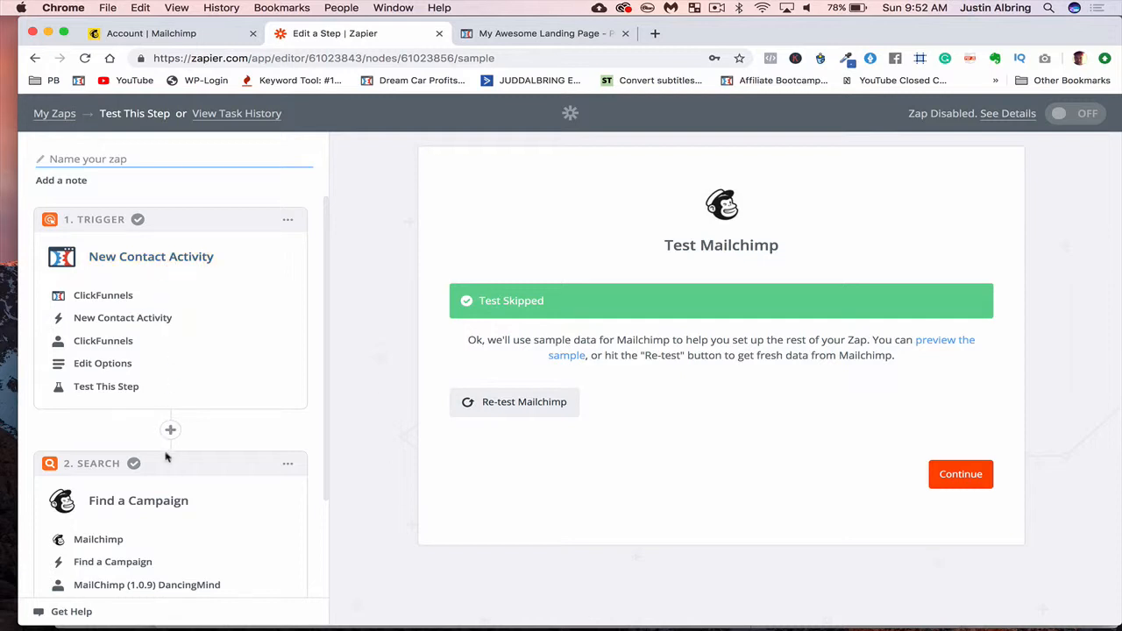
# Leave the existing zap after reviewing its steps and create a new zap.
pyautogui.scroll(-3, 166, 467)
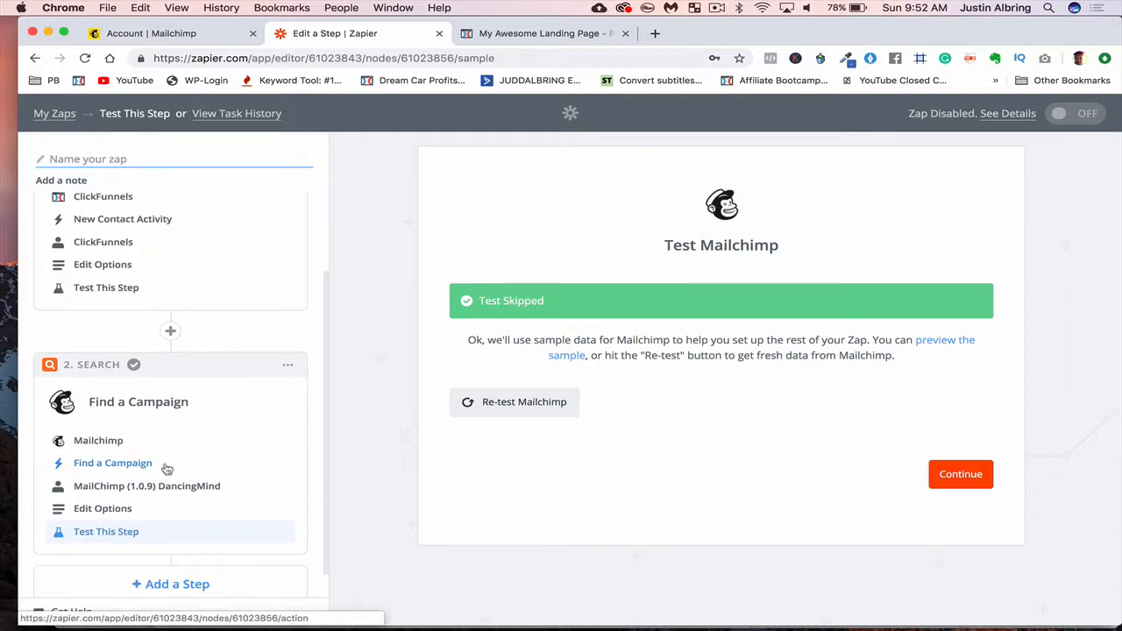
pyautogui.scroll(2, 289, 371)
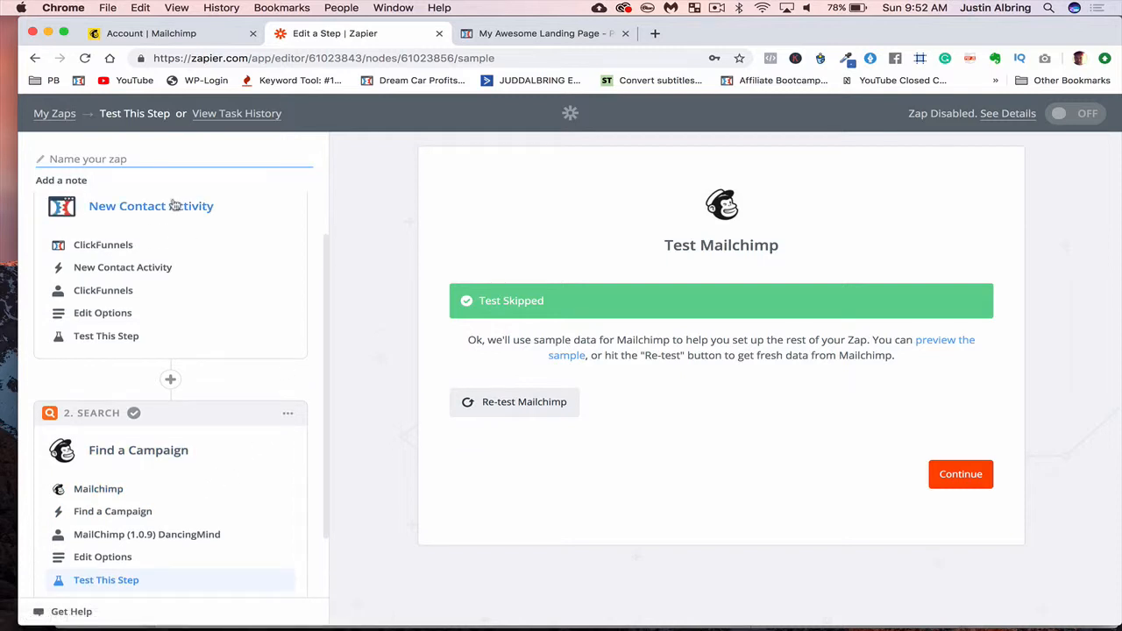
pyautogui.click(42, 115)
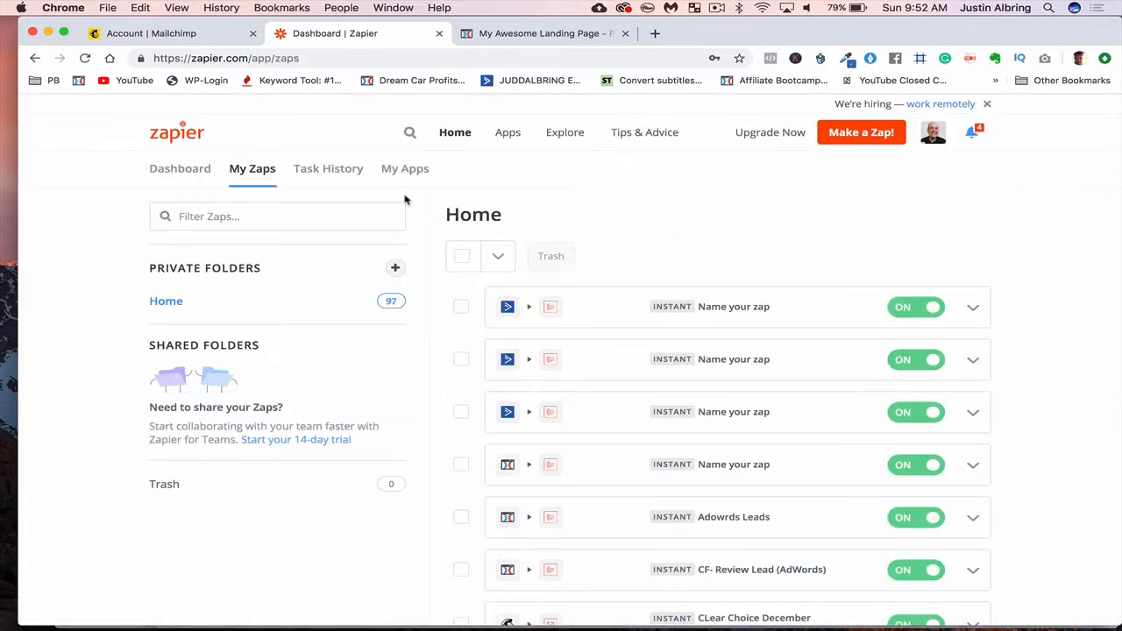
pyautogui.click(837, 136)
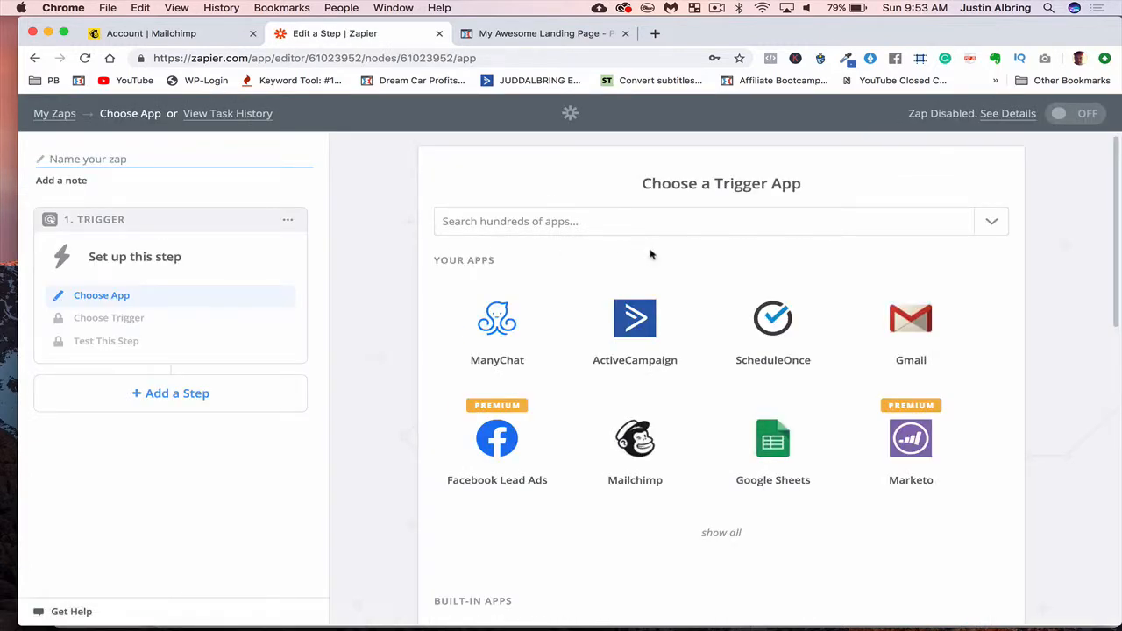
# Search for "click" among the trigger apps and choose ClickFunnels as the new zap's trigger app.
pyautogui.scroll(-3, 546, 271)
pyautogui.scroll(3, 527, 263)
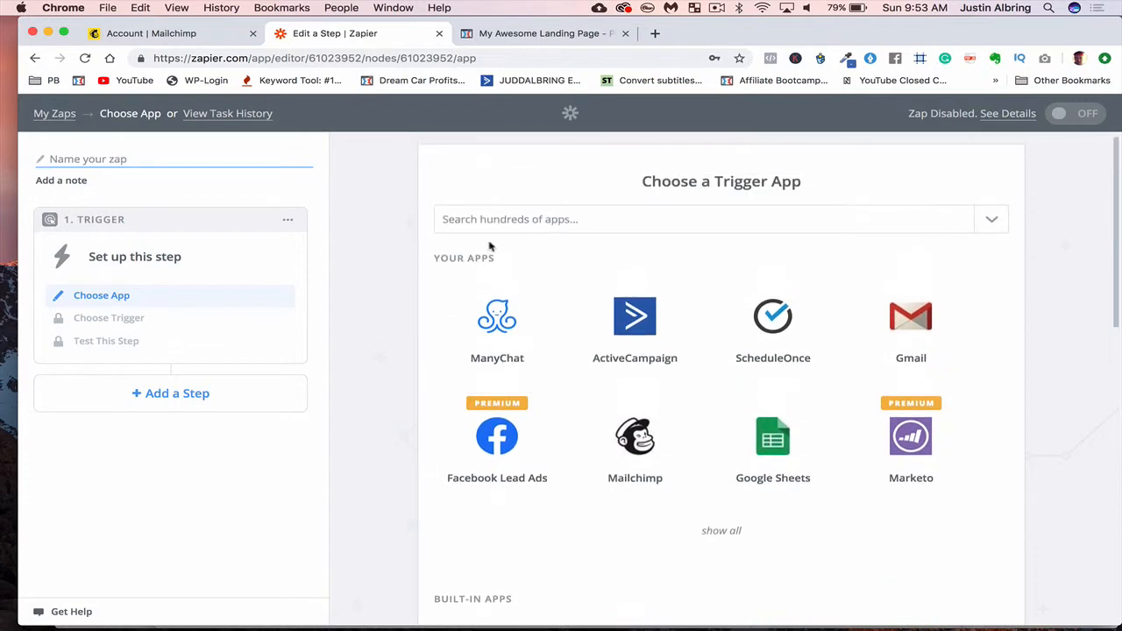
pyautogui.click(478, 217)
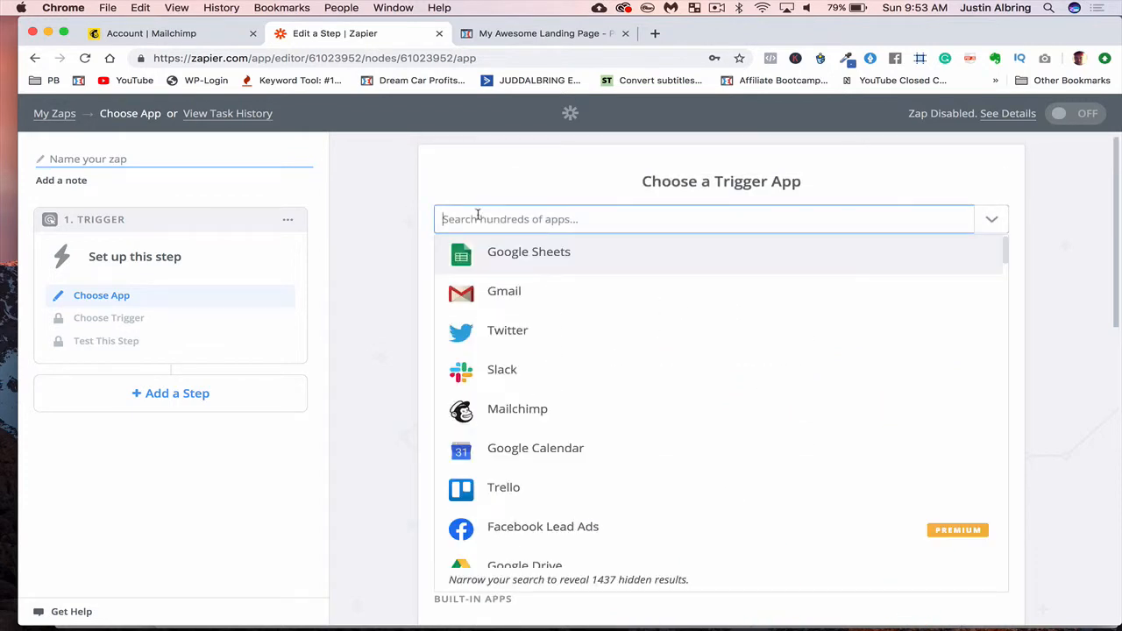
pyautogui.write('click')
pyautogui.click(494, 253)
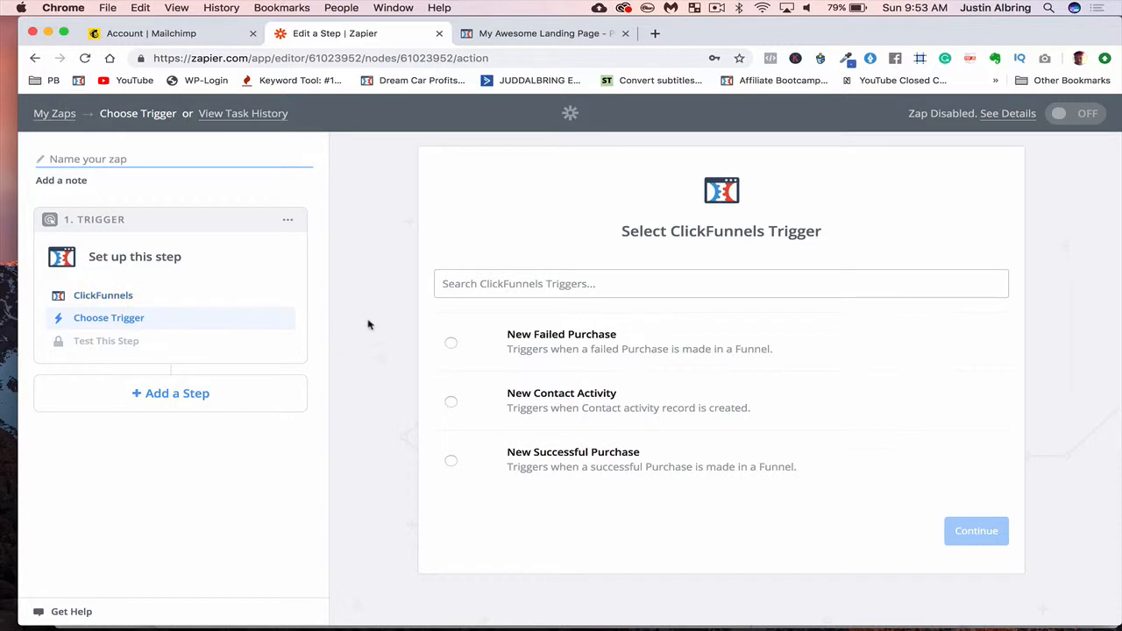
# Choose the New Contact Activity trigger and continue with the selected ClickFunnels account.
pyautogui.click(452, 402)
pyautogui.click(940, 533)
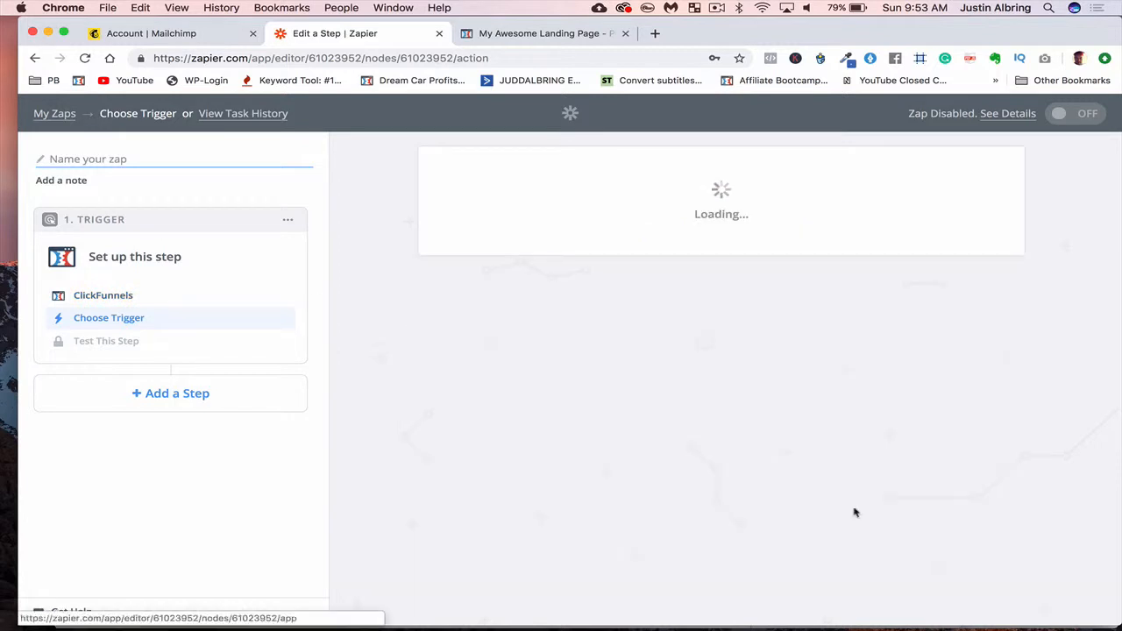
pyautogui.click(936, 540)
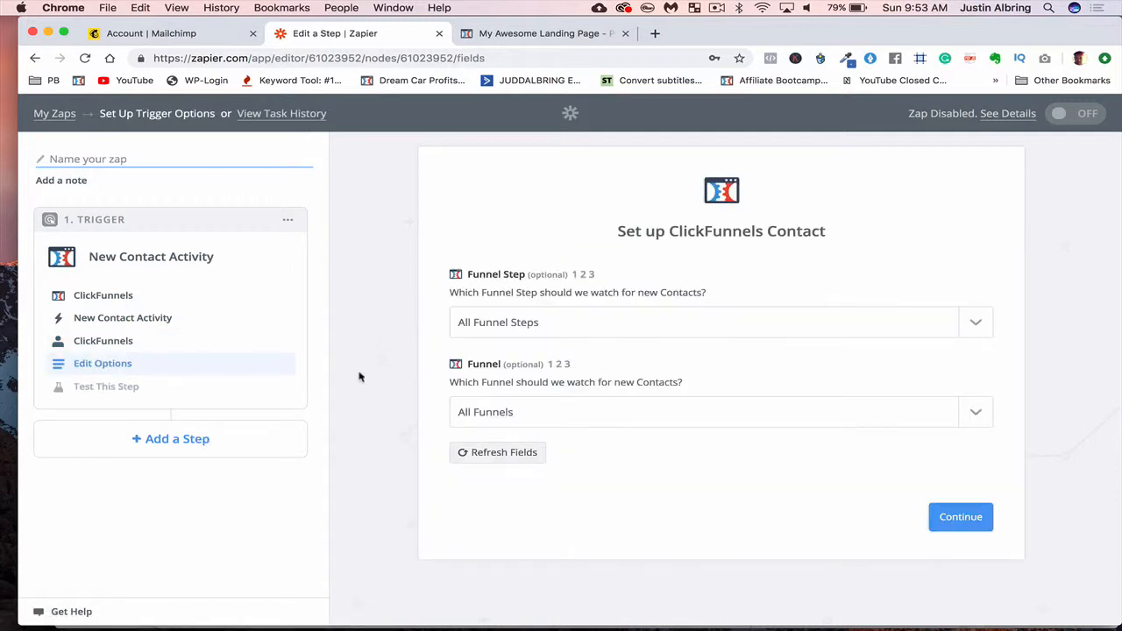
# Set the trigger to watch the Optin funnel step in the test webinar funnel.
pyautogui.click(517, 320)
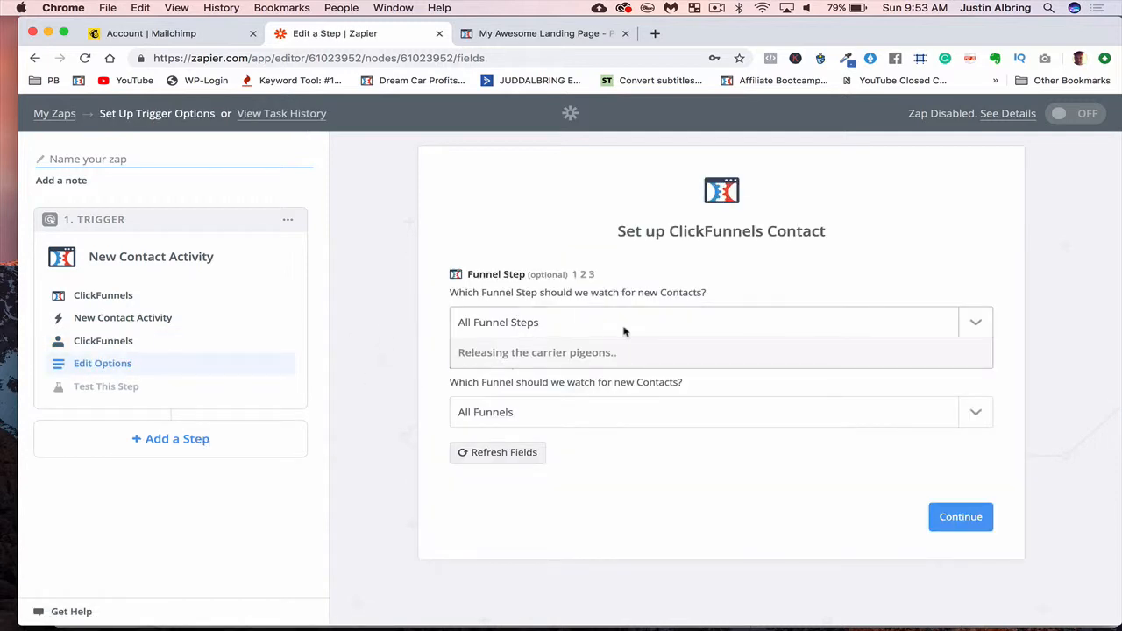
pyautogui.click(961, 331)
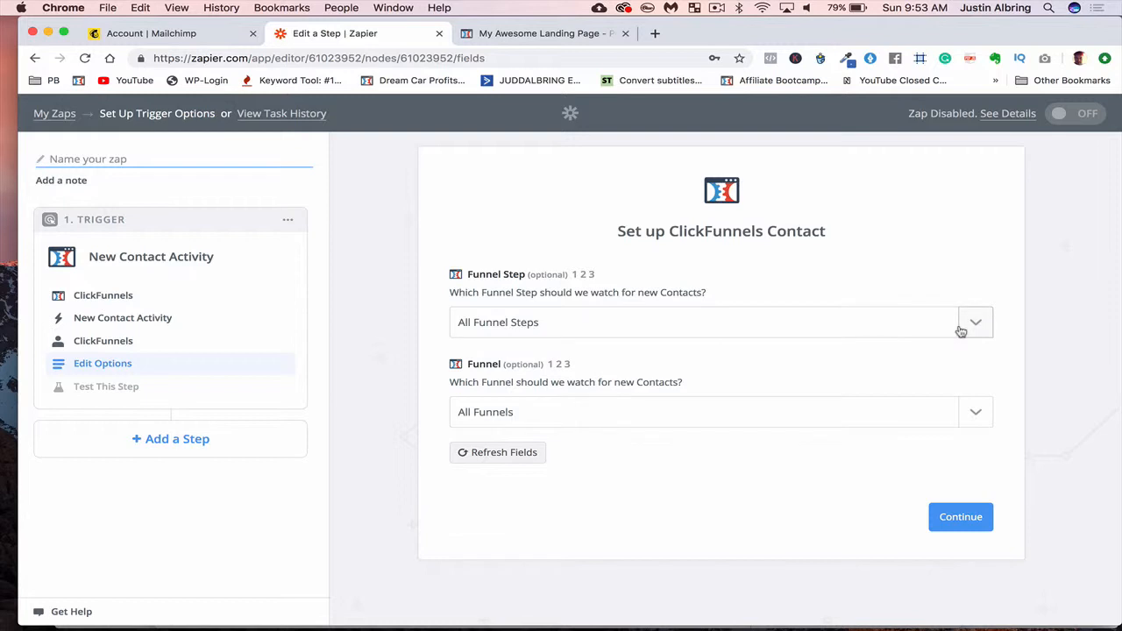
pyautogui.click(961, 332)
pyautogui.click(614, 410)
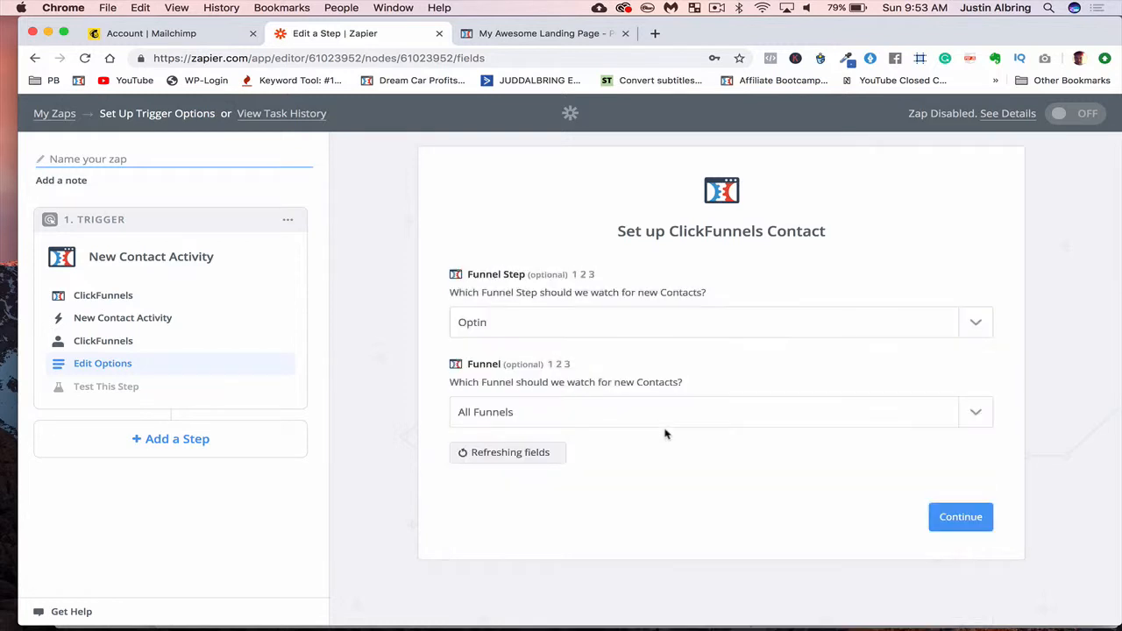
pyautogui.click(719, 422)
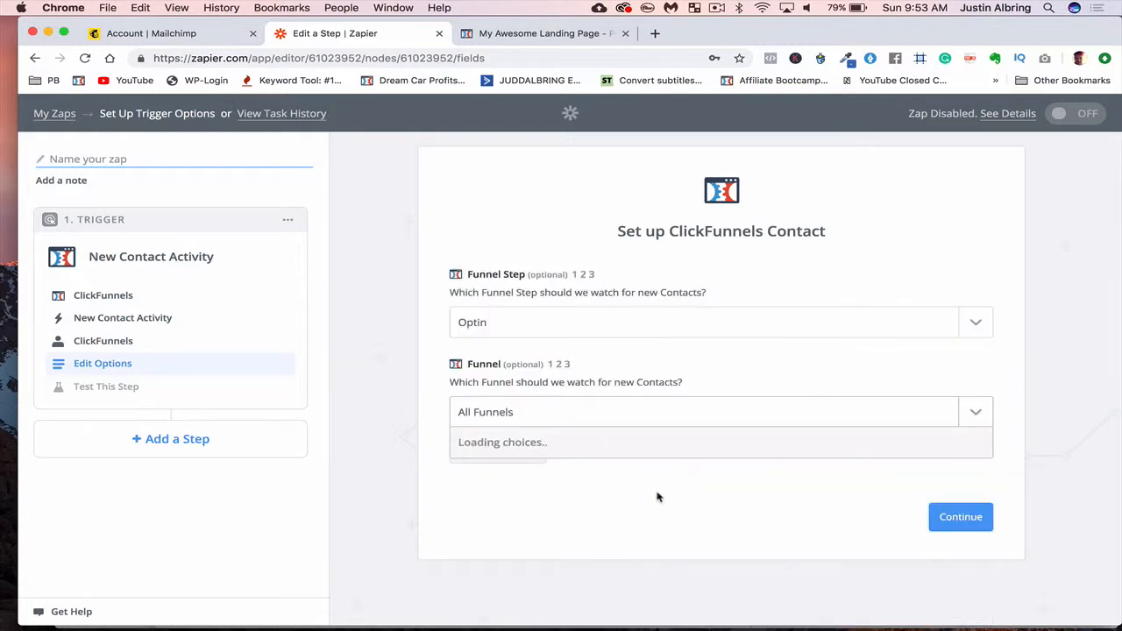
pyautogui.scroll(-6, 650, 502)
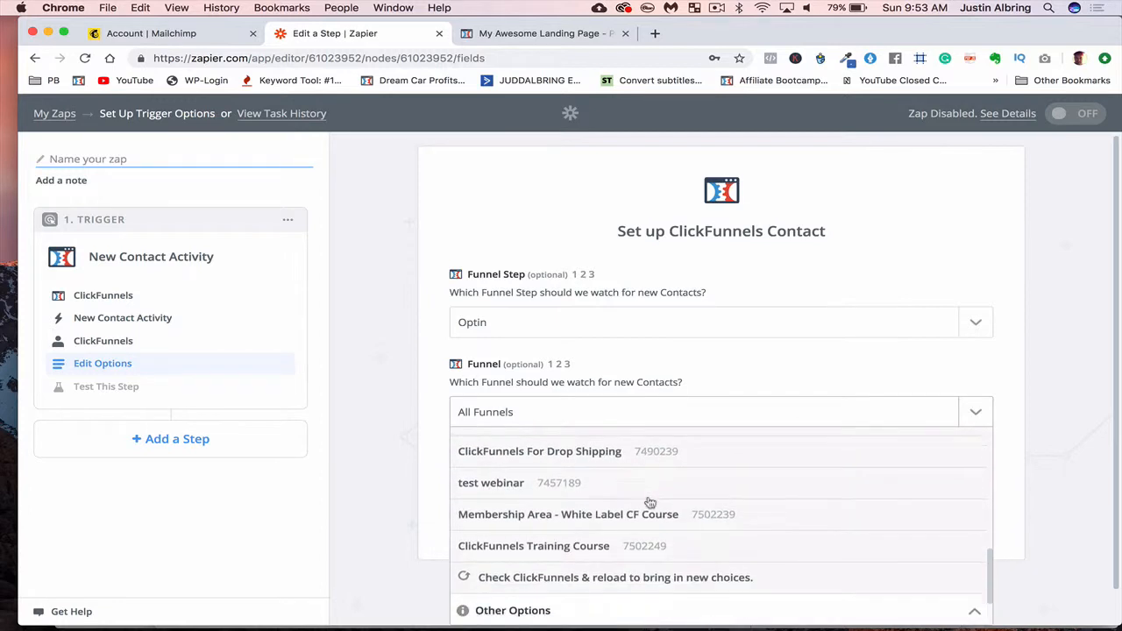
pyautogui.click(569, 454)
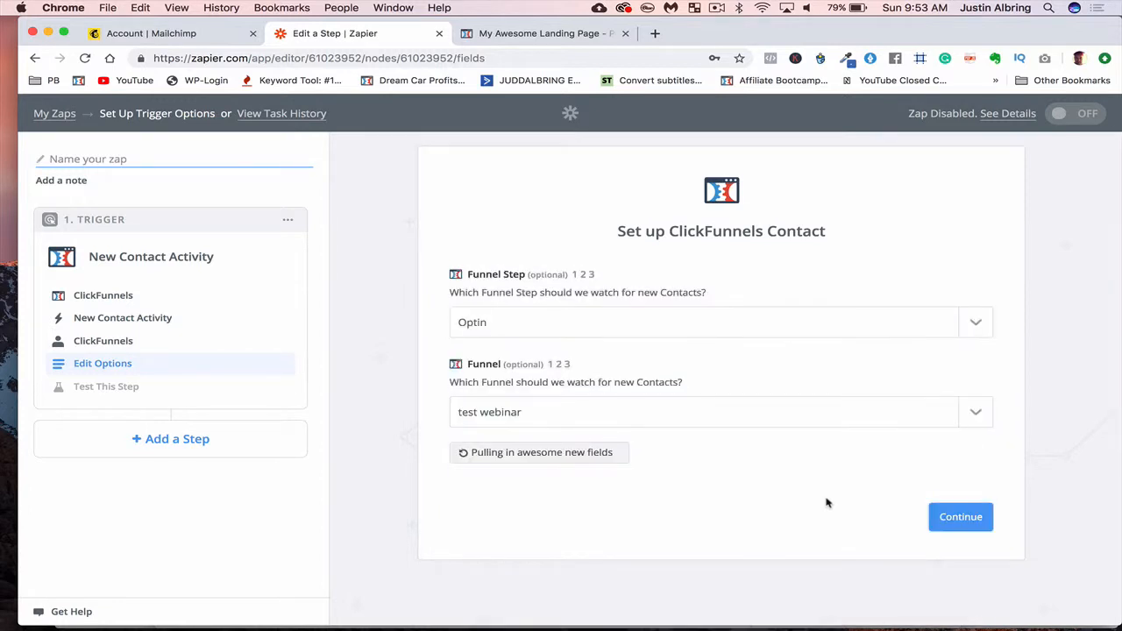
# Save the trigger options, skip the sample search and continue with the default ClickFunnels sample.
pyautogui.click(934, 521)
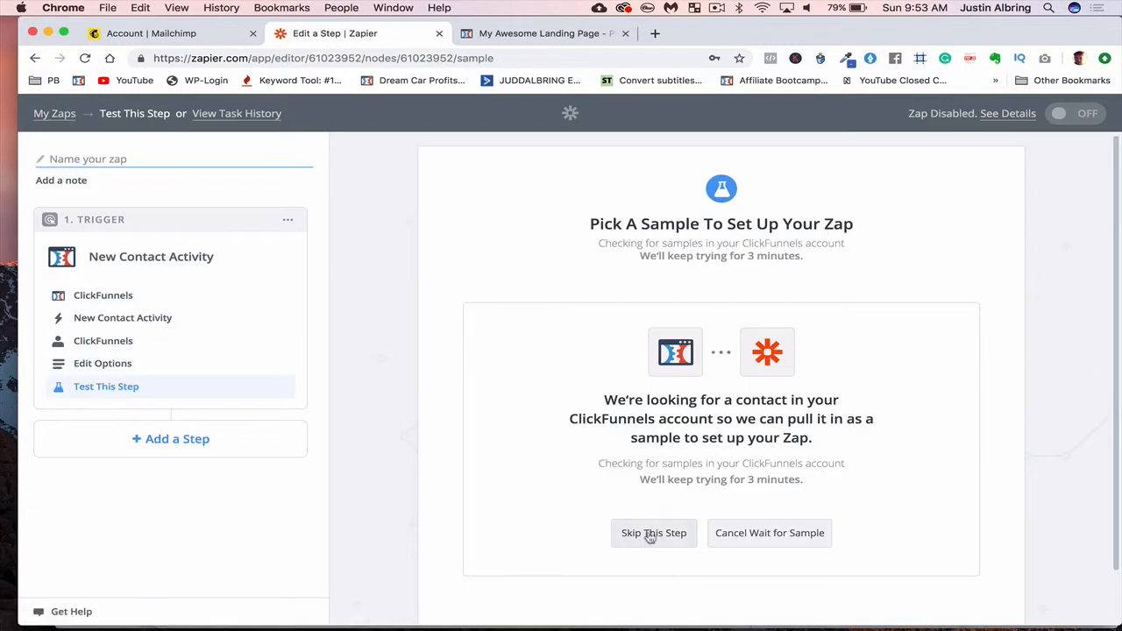
pyautogui.click(650, 533)
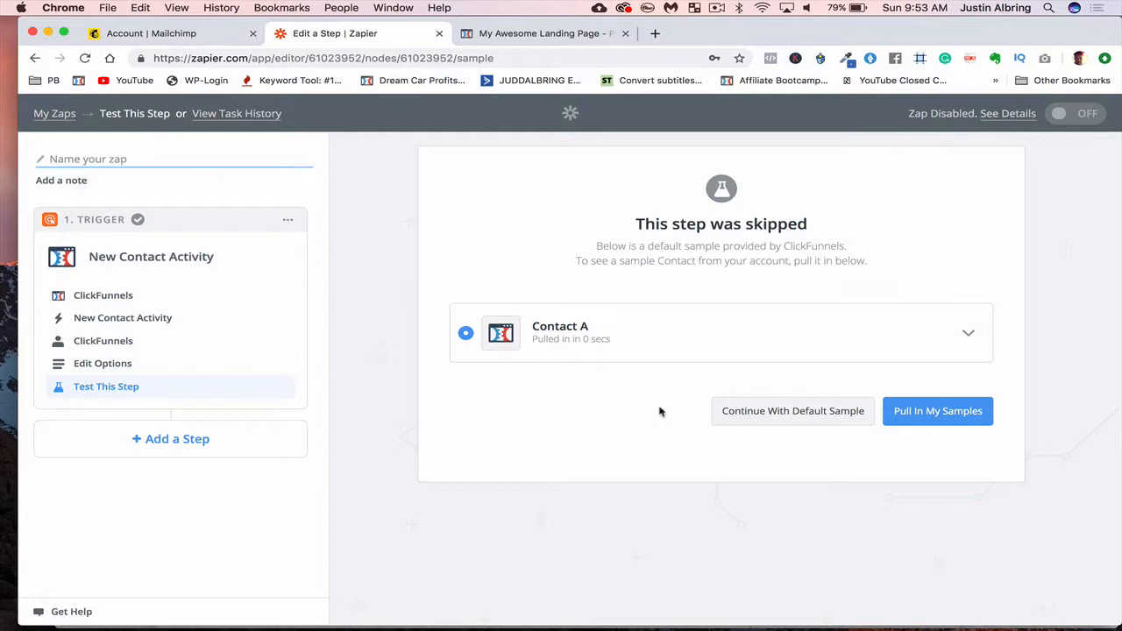
pyautogui.click(741, 411)
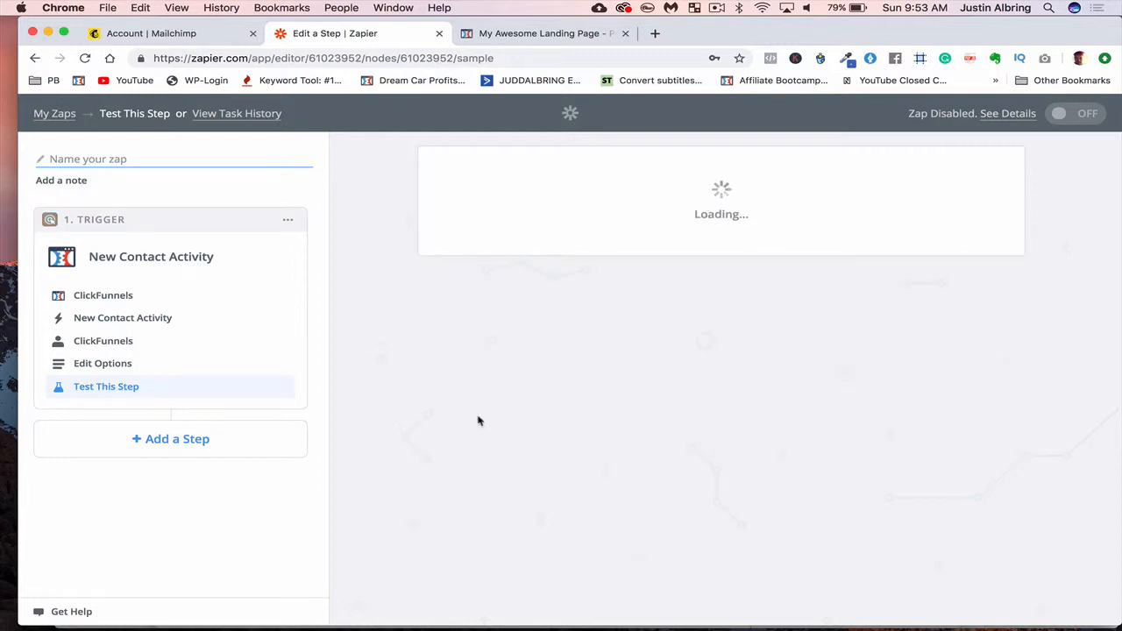
# Add a Mailchimp Add/Update Subscriber action step that uses the MailChimp (1.0.9) DancingMind account.
pyautogui.click(175, 440)
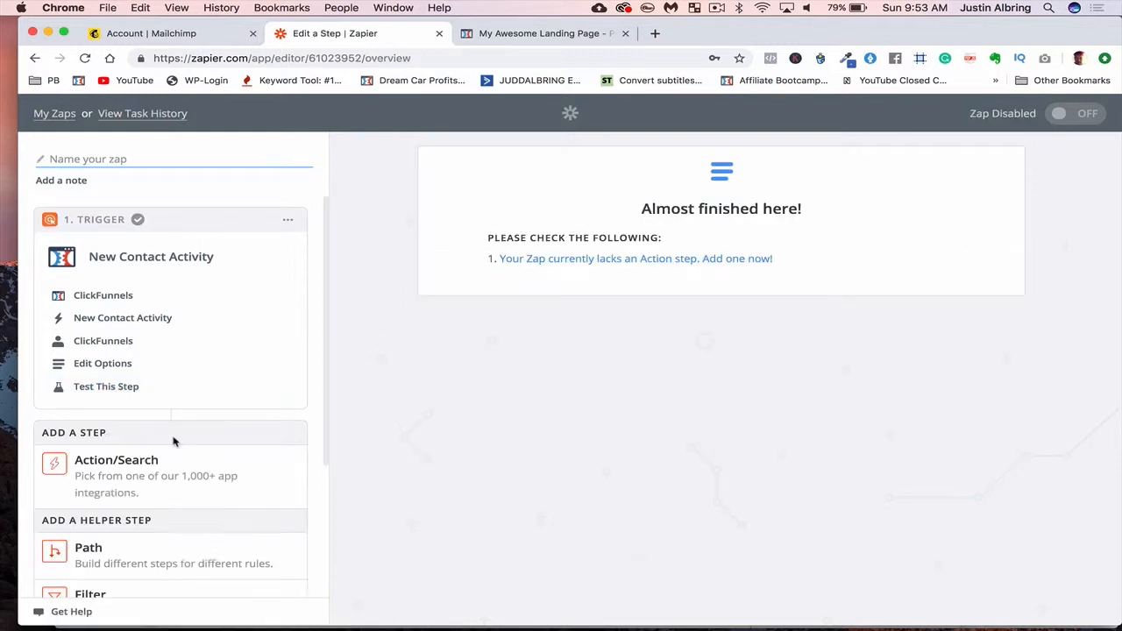
pyautogui.click(139, 478)
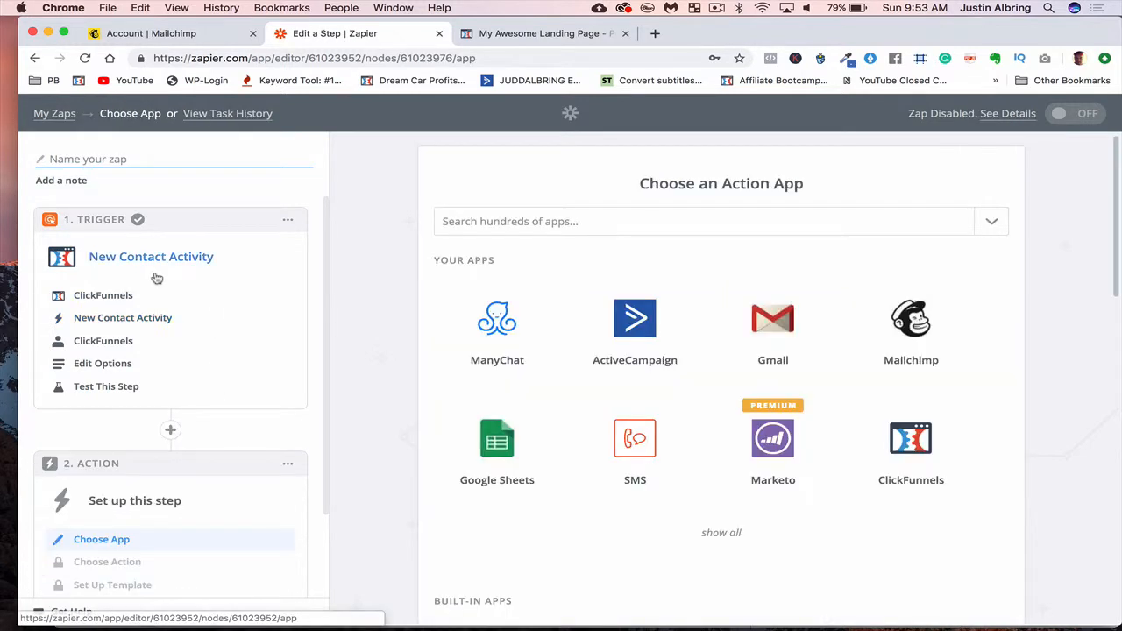
pyautogui.click(917, 322)
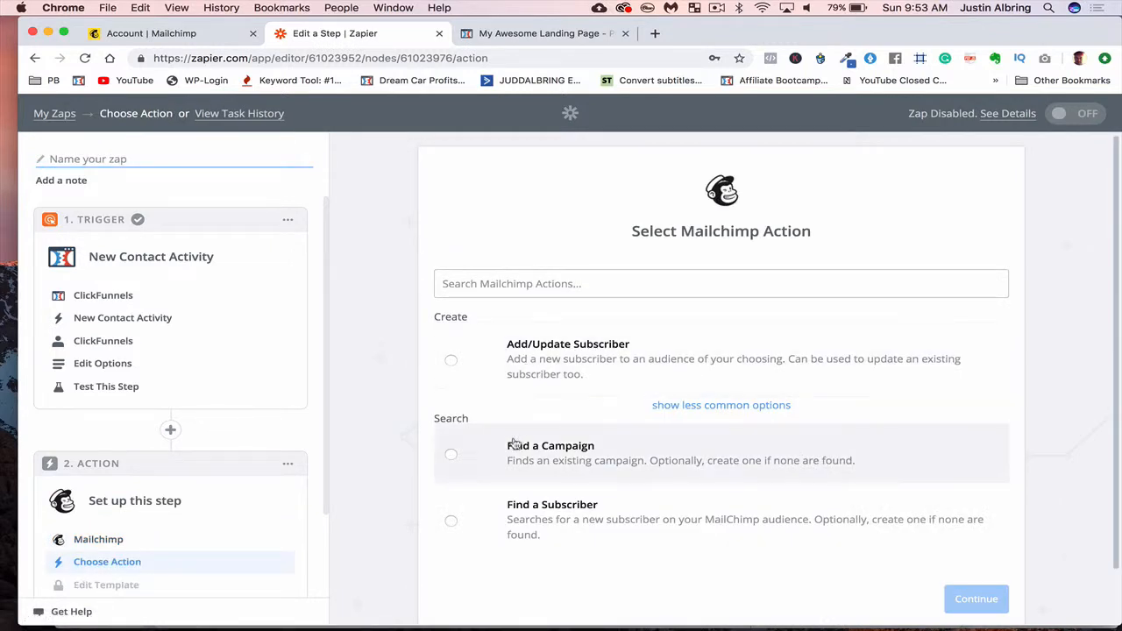
pyautogui.click(517, 354)
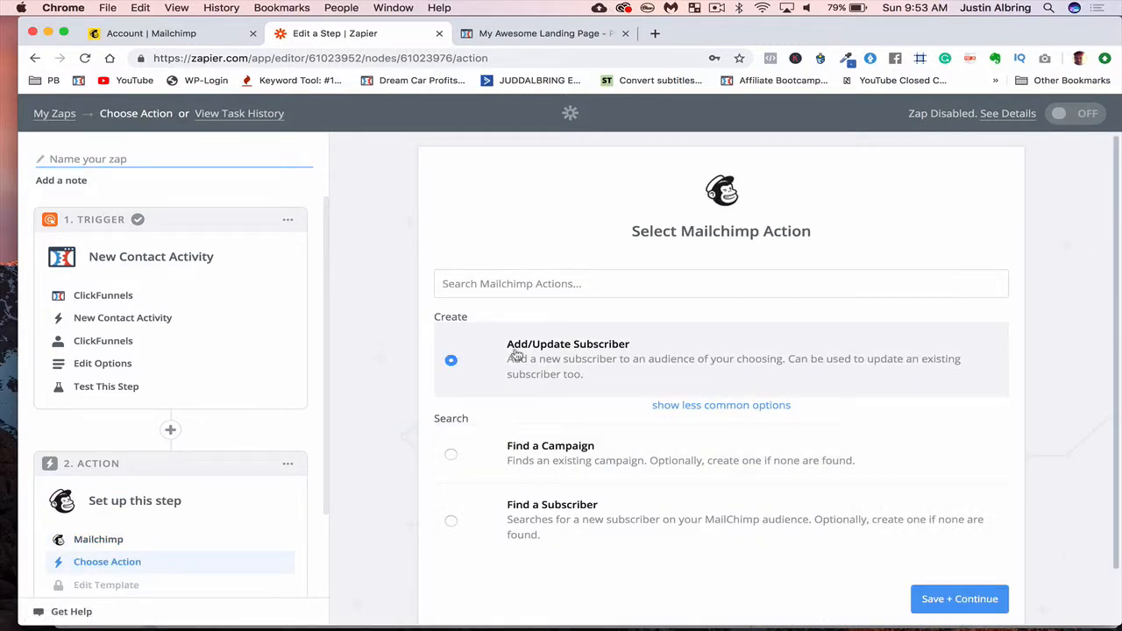
pyautogui.click(935, 599)
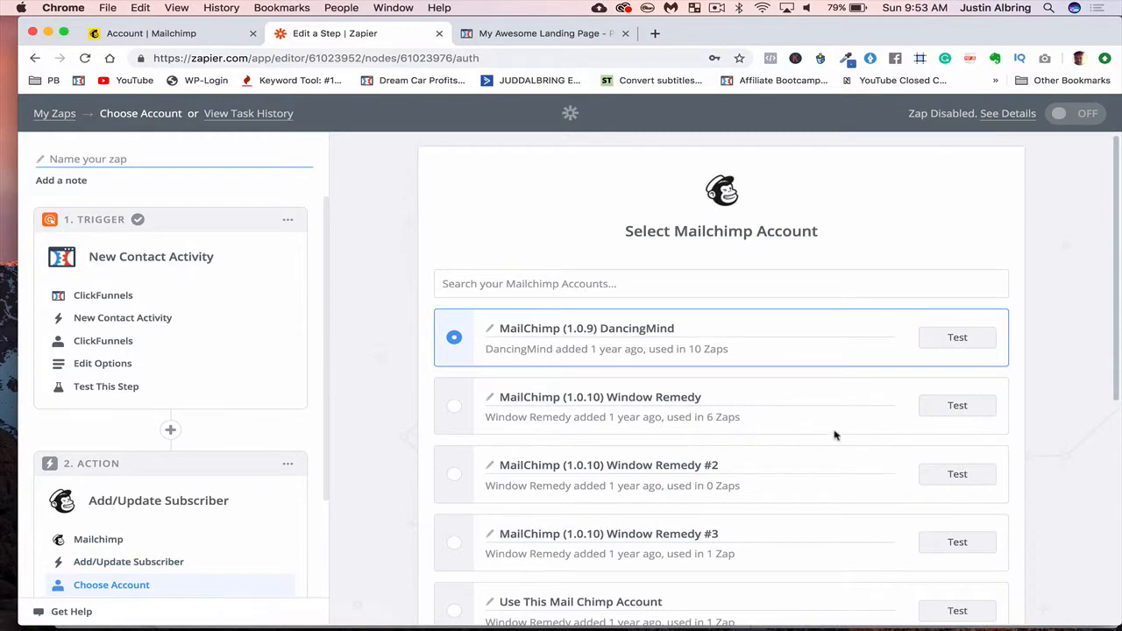
pyautogui.scroll(-10, 835, 435)
pyautogui.click(934, 612)
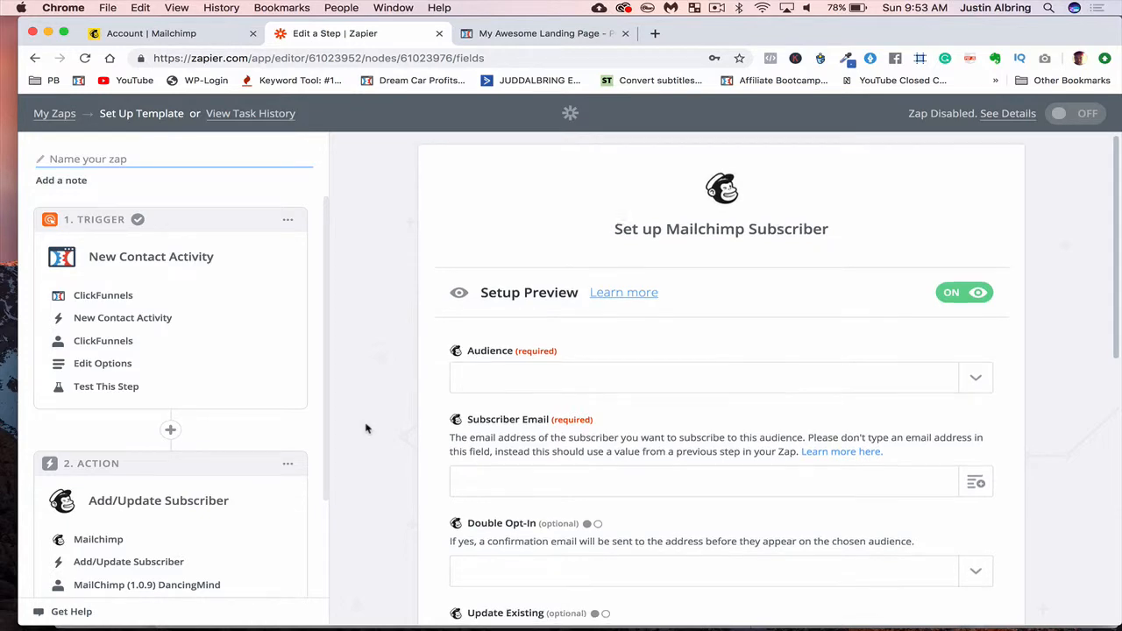
# Look through the Mailchimp audience choices and map Subscriber Email to the trigger contact's Email field.
pyautogui.scroll(-3, 366, 428)
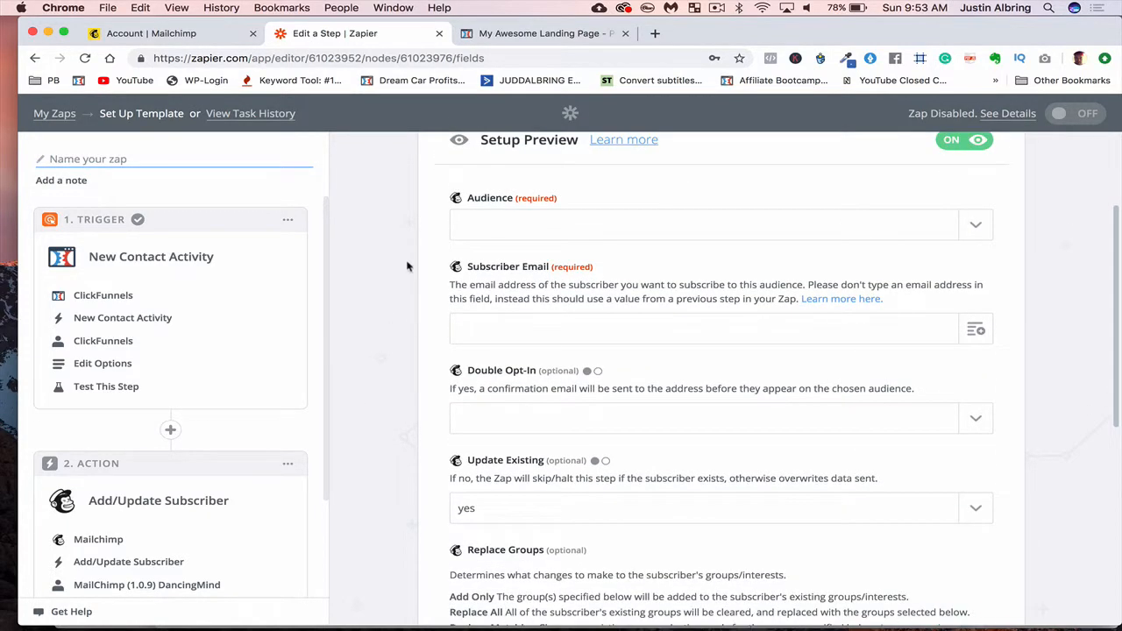
pyautogui.click(497, 225)
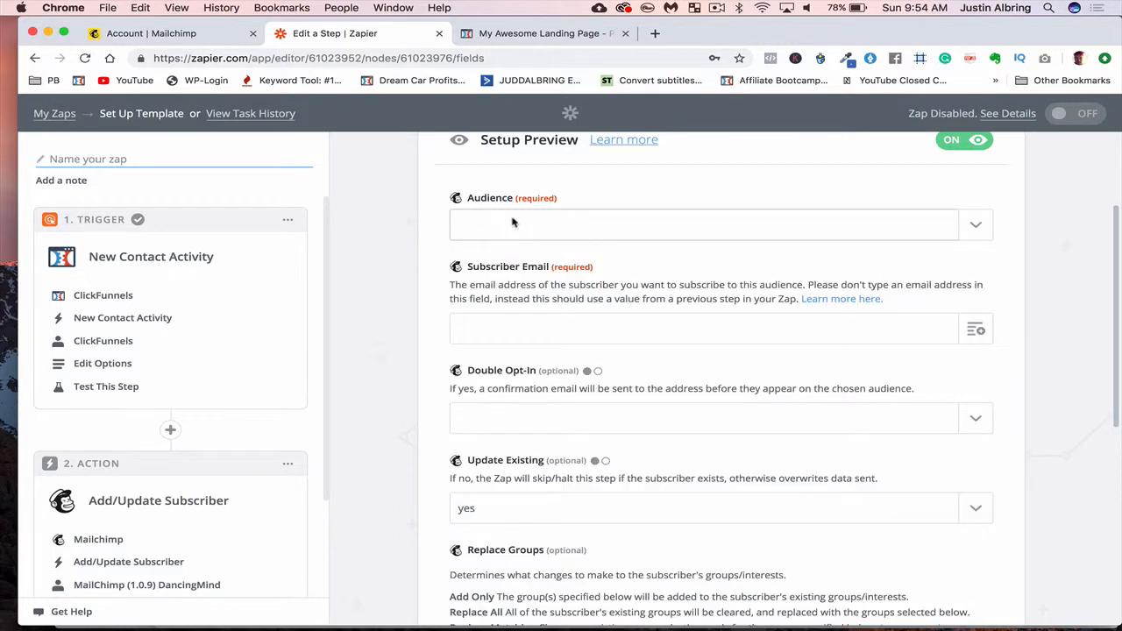
pyautogui.click(514, 222)
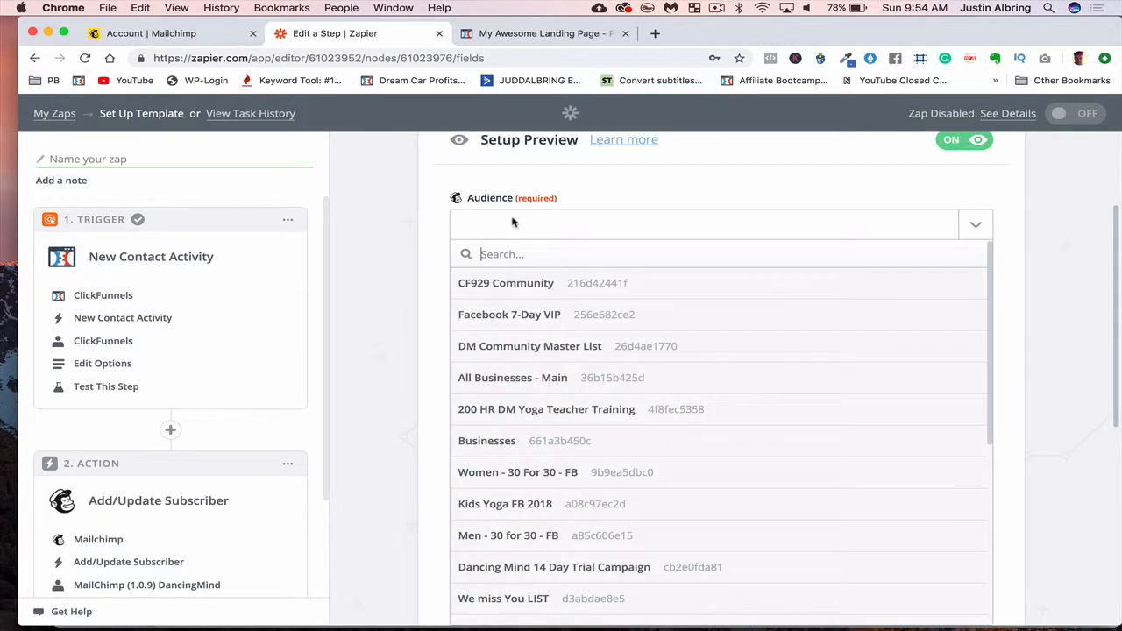
pyautogui.click(419, 379)
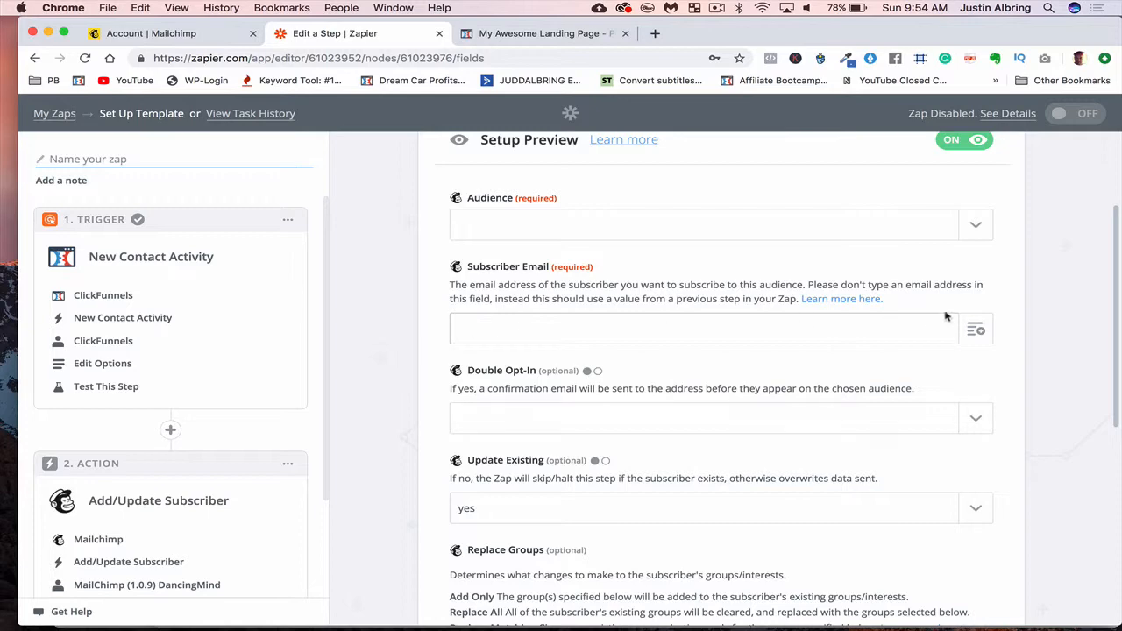
pyautogui.click(977, 327)
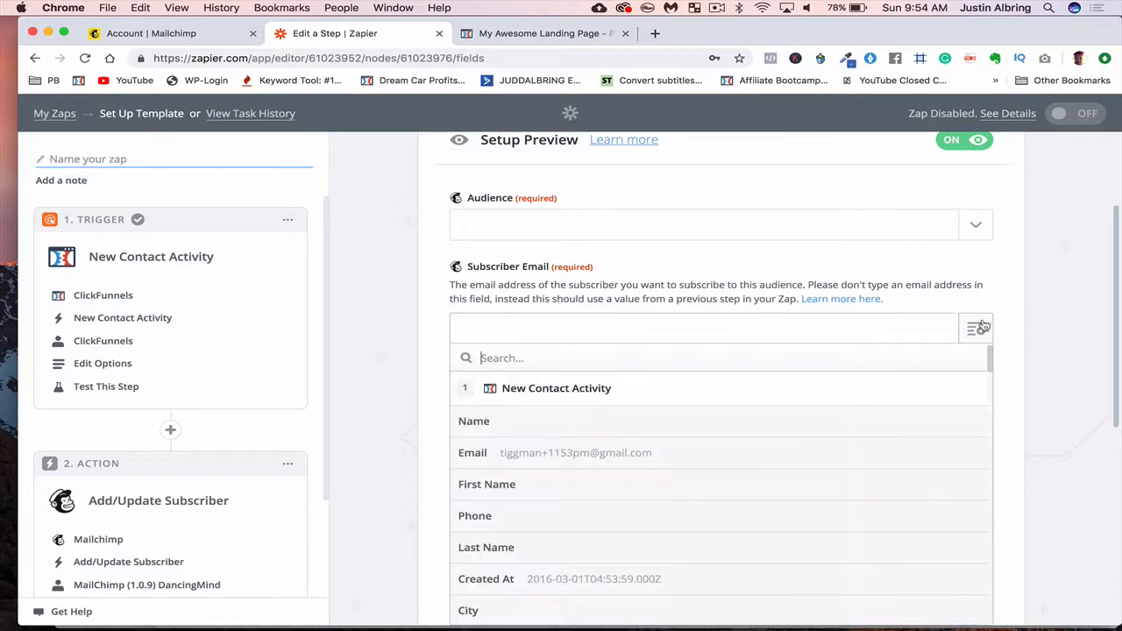
pyautogui.click(571, 452)
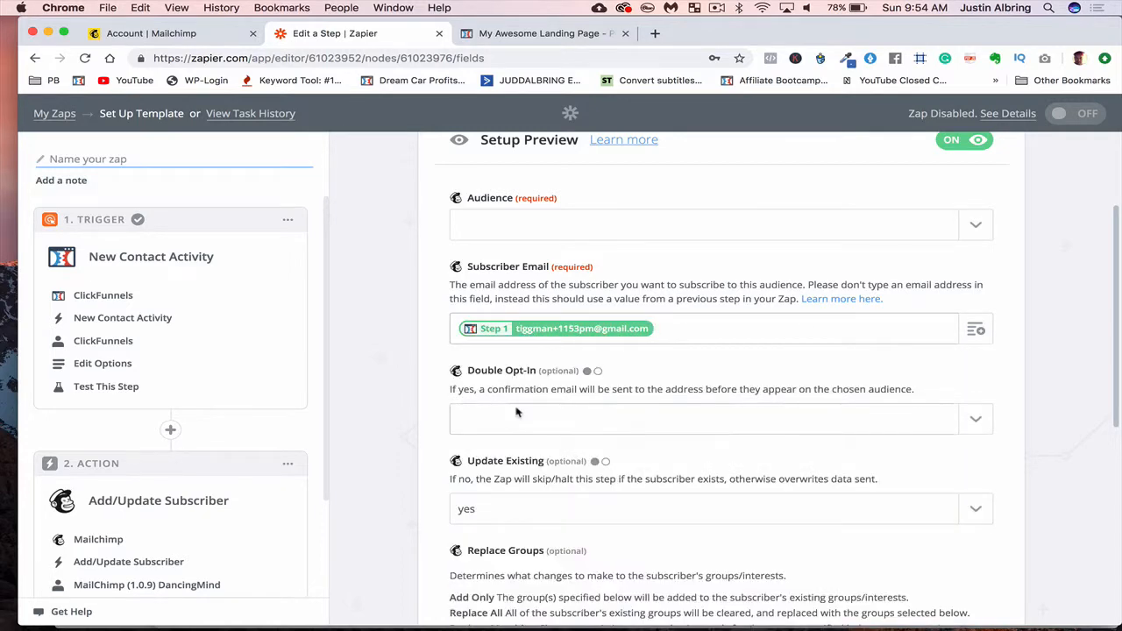
# Review the remaining optional fields of the Mailchimp subscriber template and the zap's step outline.
pyautogui.scroll(-1, 561, 359)
pyautogui.scroll(-2, 545, 431)
pyautogui.scroll(-5, 545, 432)
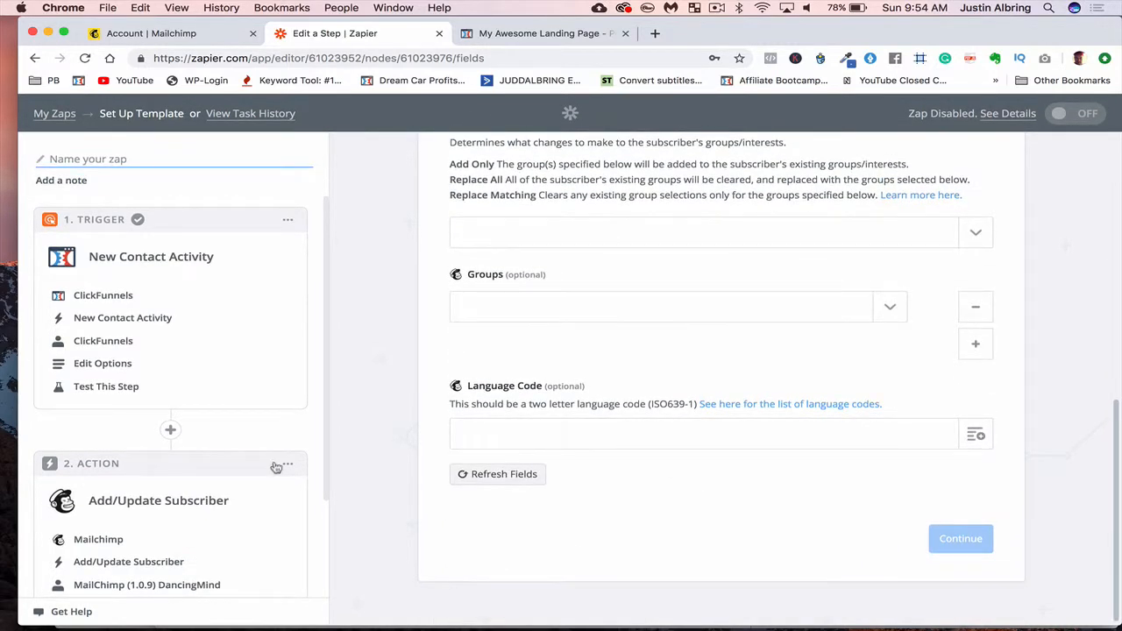
pyautogui.scroll(-2, 276, 466)
pyautogui.scroll(1, 178, 269)
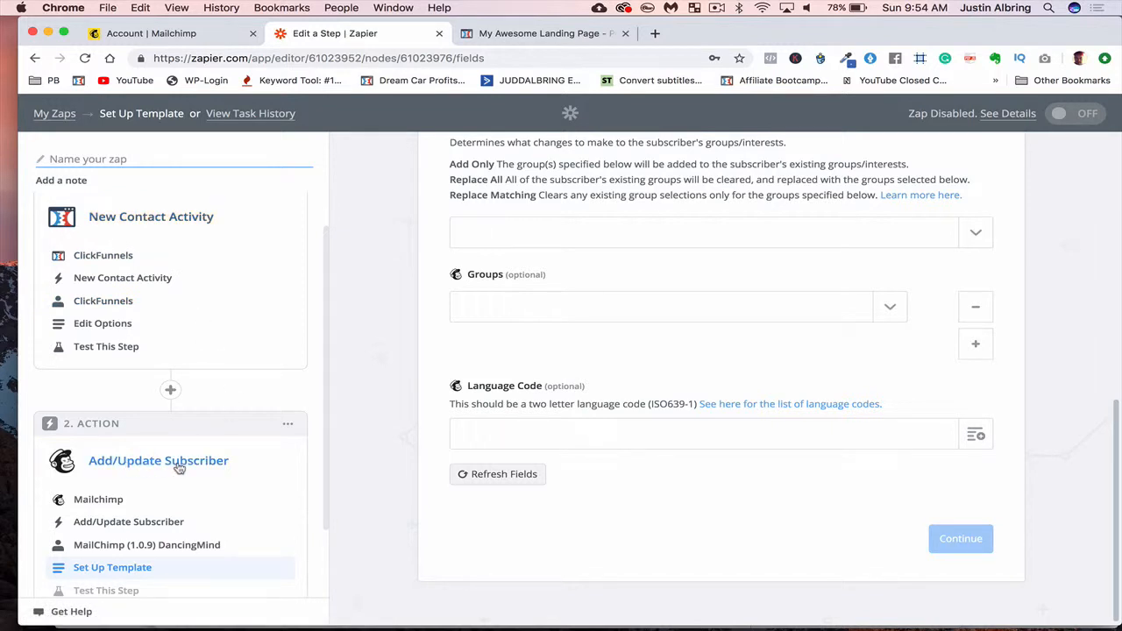
# Switch back to the ClickFunnels page editor and display the page's settings options.
pyautogui.click(465, 35)
pyautogui.click(276, 115)
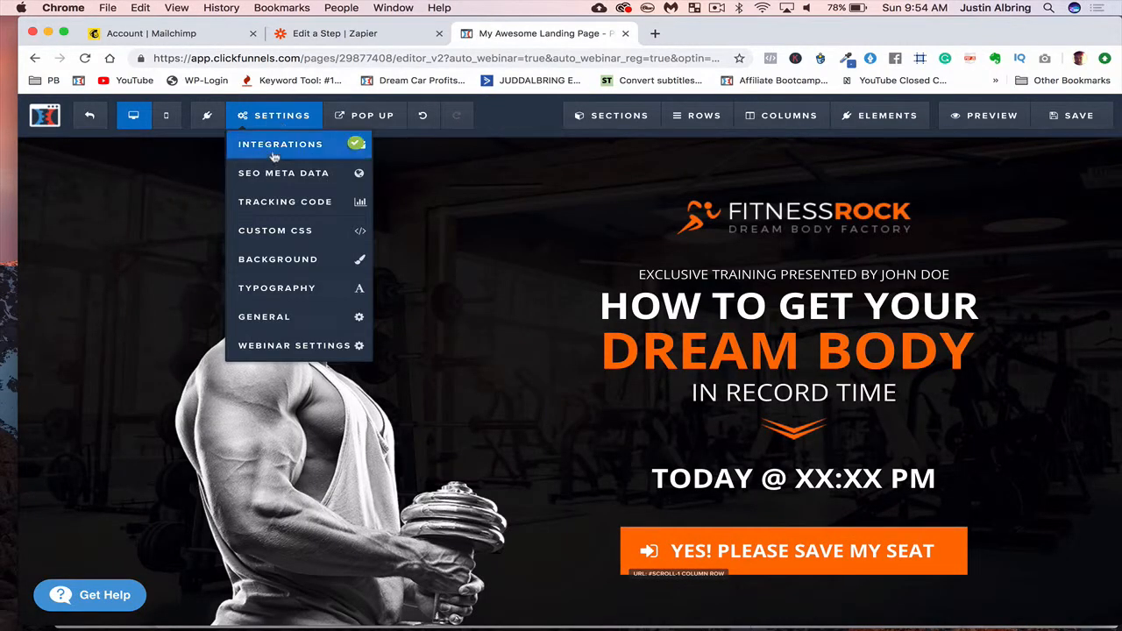